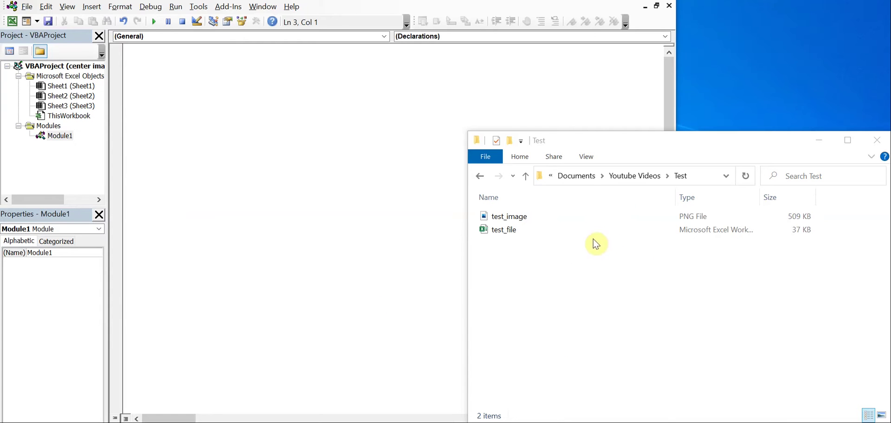
Check the test_image file in the Test folder, then return to the empty Module1 code
{"action": "left_click", "coordinate": [538, 219]}
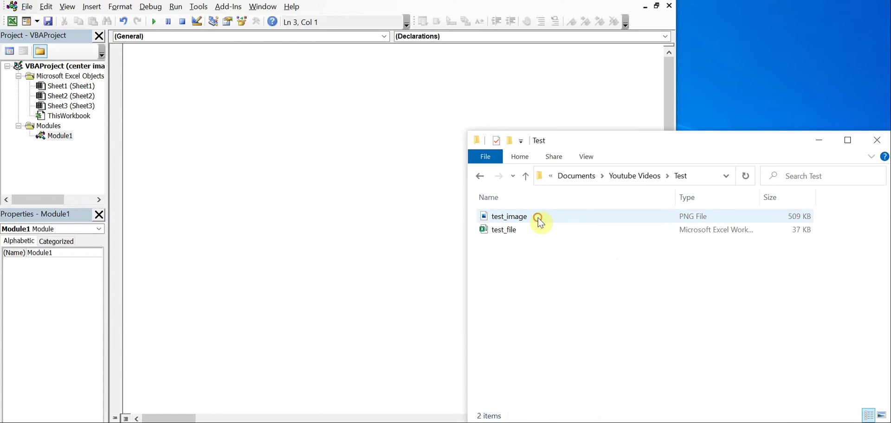
{"action": "left_click", "coordinate": [159, 66]}
Create the center_image_in_email_body Sub, declaring OutApp and OutMail as Object
{"action": "type", "text": "s"}
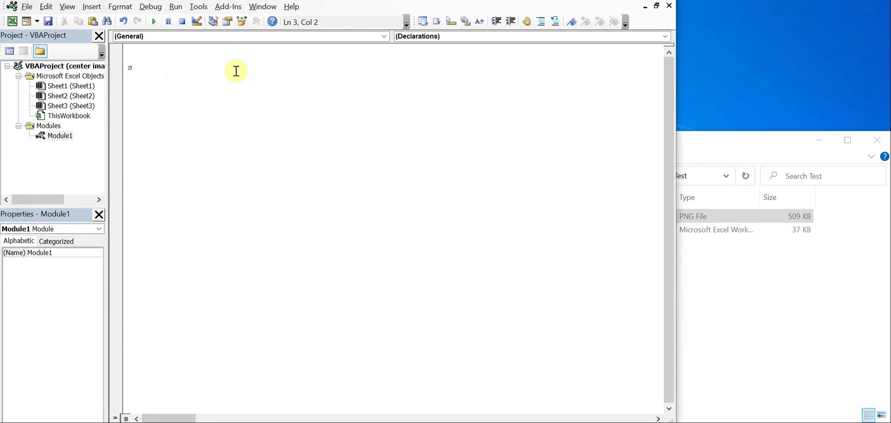
{"action": "type", "text": "ub"}
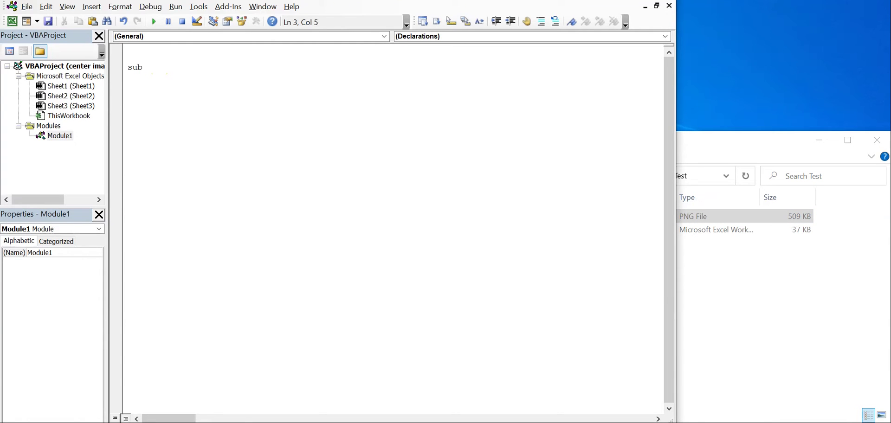
{"action": "type", "text": "center_image_in_email"}
{"action": "type", "text": "body"}
{"action": "key", "text": "Return"}
{"action": "key", "text": "Return"}
{"action": "key", "text": "Return"}
{"action": "key", "text": "Return"}
{"action": "key", "text": "Return"}
{"action": "key", "text": "Return"}
Declare strbody1, strbody2 and png as String variables
{"action": "key", "text": "Return"}
{"action": "key", "text": "Up"}
{"action": "key", "text": "Up"}
{"action": "key", "text": "Up"}
{"action": "key", "text": "Up"}
{"action": "key", "text": "Up"}
{"action": "type", "text": "Dim OutApp as obe"}
{"action": "key", "text": "Tab"}
{"action": "key", "text": "Return"}
{"action": "type", "text": "Dim OutMail as ob"}
{"action": "key", "text": "Tab"}
{"action": "key", "text": "Return"}
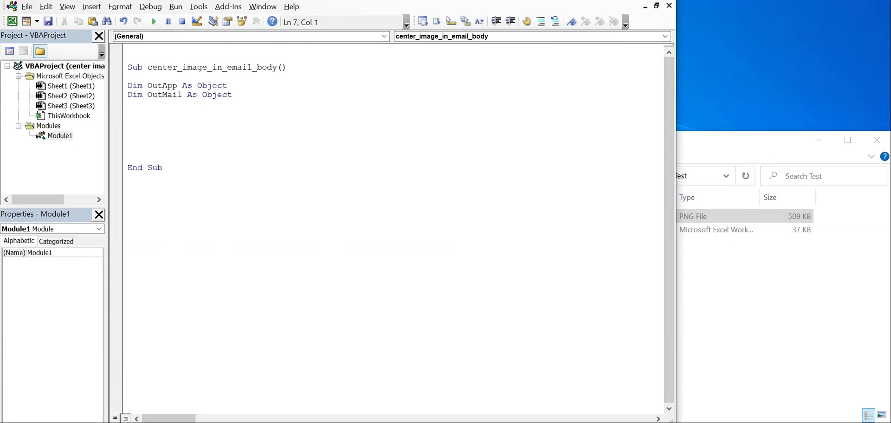
{"action": "type", "text": "Dim strbody"}
{"action": "type", "text": "1 as string"}
{"action": "key", "text": "Return"}
{"action": "type", "text": "S"}
{"action": "key", "text": "BackSpace"}
{"action": "type", "text": "Dim strbody2 as string"}
{"action": "key", "text": "Return"}
{"action": "type", "text": "Dim png as "}
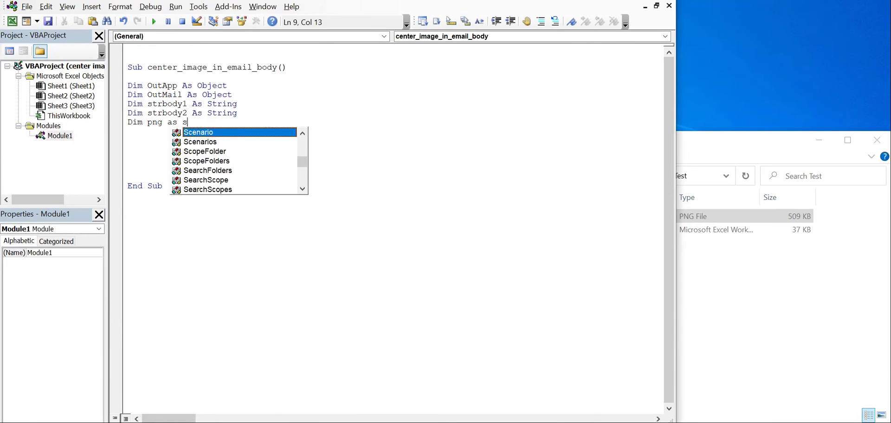
{"action": "type", "text": "string"}
{"action": "key", "text": "Return"}
{"action": "key", "text": "Return"}
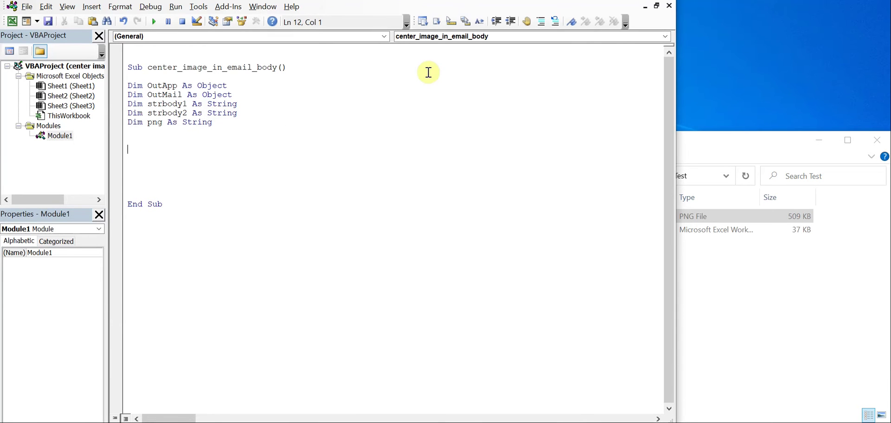
Set OutApp to CreateObject("Outlook.Application")
{"action": "key", "text": "Delete"}
{"action": "type", "text": "Set OutApp = "}
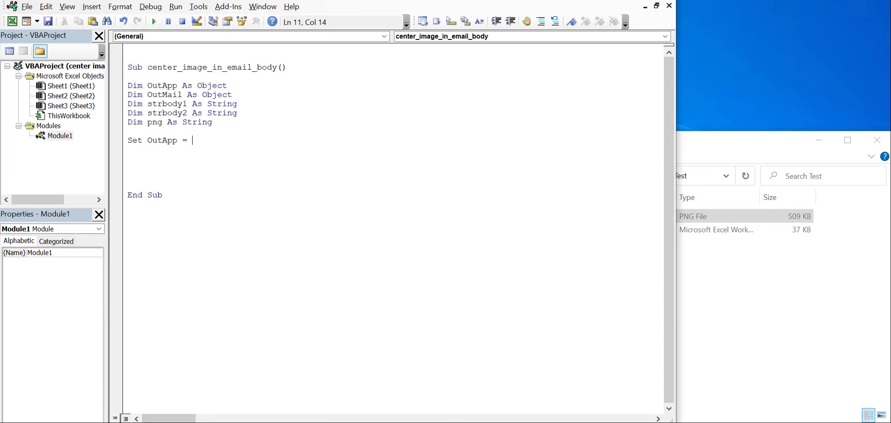
{"action": "type", "text": "CreateObject"}
{"action": "type", "text": "(\"Outlook.Application\")"}
{"action": "key", "text": "Return"}
Set OutMail to OutApp.CreateItem(0) and begin a png = assignment below it
{"action": "type", "text": "SetOutMail ="}
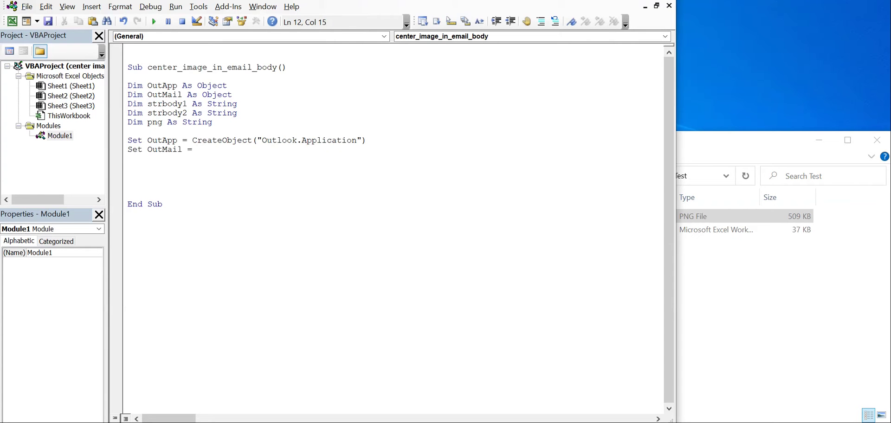
{"action": "type", "text": "OutApp"}
{"action": "key", "text": "BackSpace"}
{"action": "key", "text": "BackSpace"}
{"action": "key", "text": "BackSpace"}
{"action": "type", "text": "App."}
{"action": "type", "text": "Create"}
{"action": "type", "text": "ite"}
{"action": "key", "text": "BackSpace"}
{"action": "type", "text": "em(0)"}
{"action": "key", "text": "Return"}
{"action": "key", "text": "Return"}
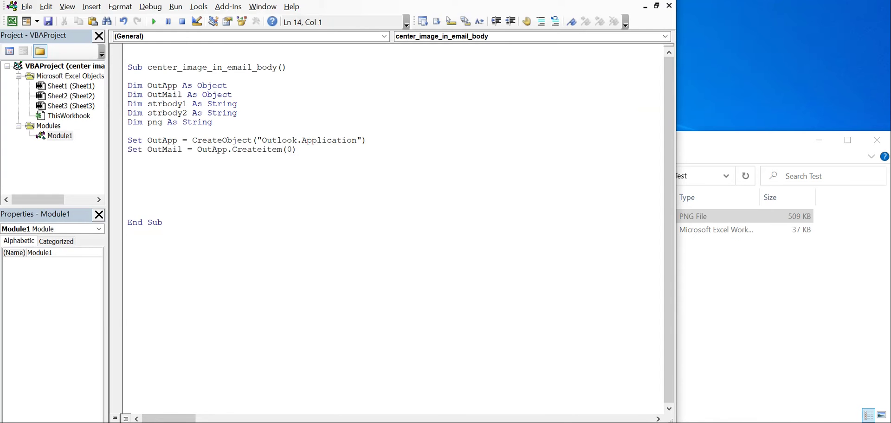
{"action": "type", "text": "png ="}
Set png to the Test folder path copied from Explorer plus \test_image.png
{"action": "left_click", "coordinate": [755, 136]}
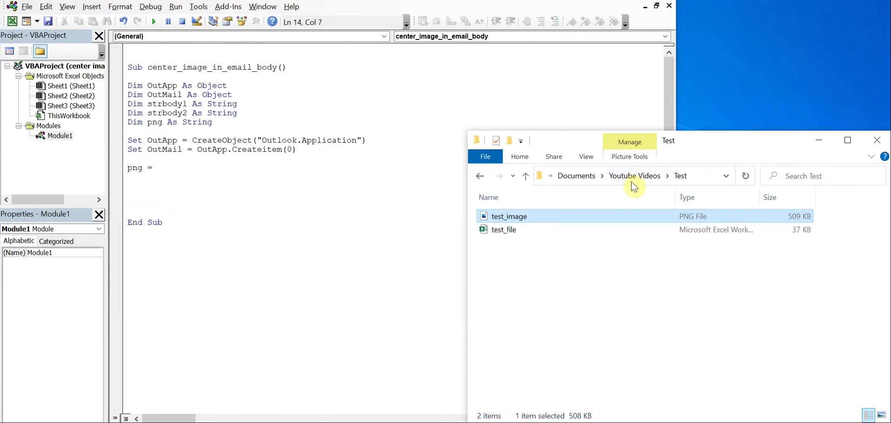
{"action": "right_click", "coordinate": [678, 177]}
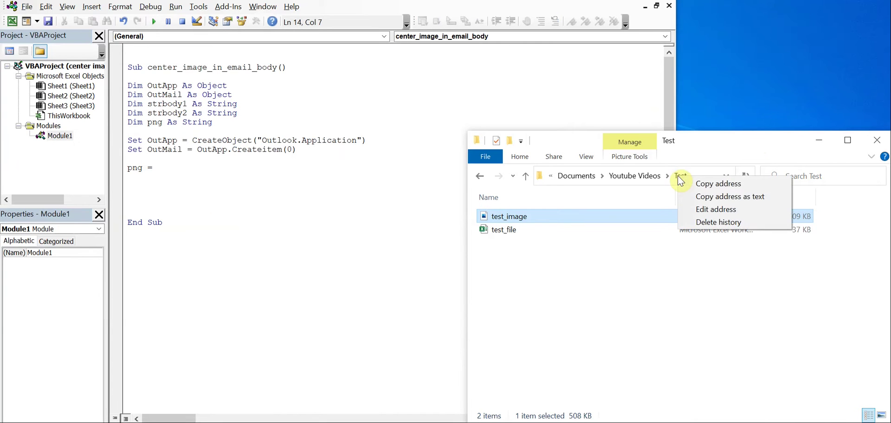
{"action": "left_click", "coordinate": [720, 197]}
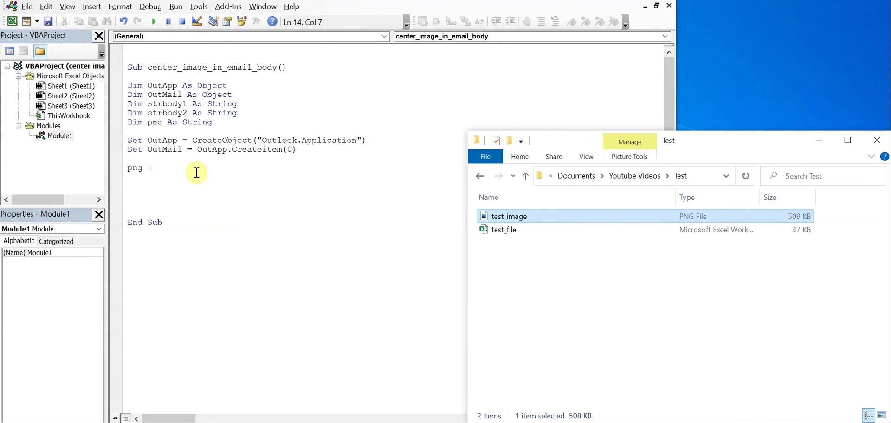
{"action": "left_click", "coordinate": [182, 166]}
{"action": "type", "text": "\""}
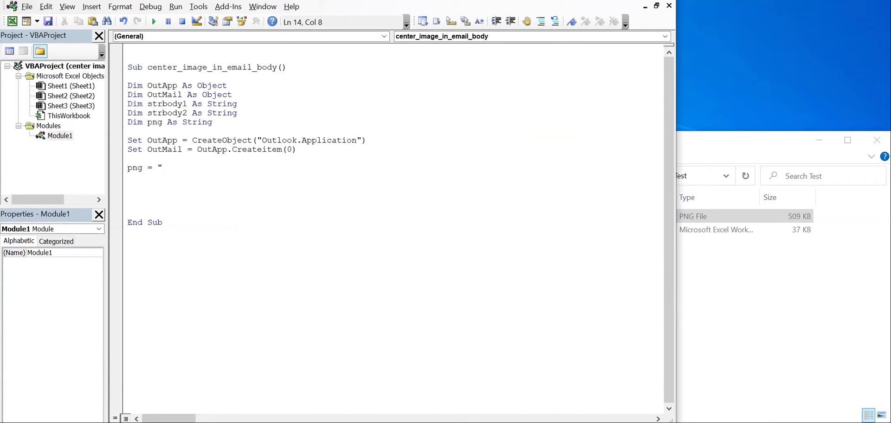
{"action": "key", "text": "ctrl+v"}
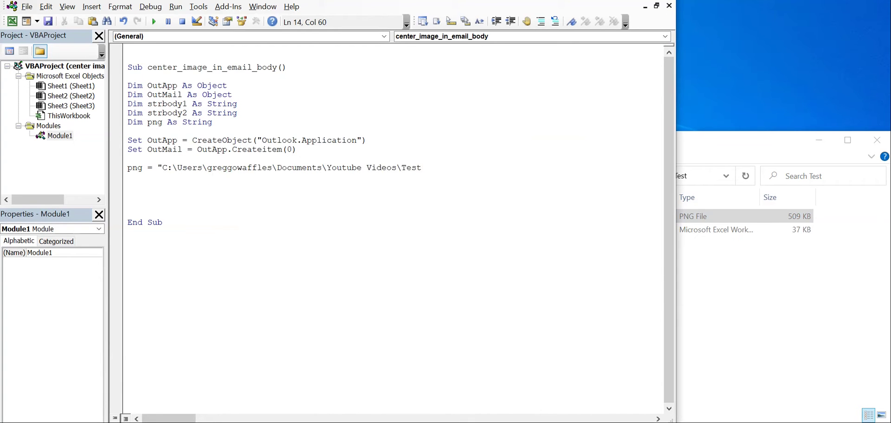
{"action": "type", "text": "\\"}
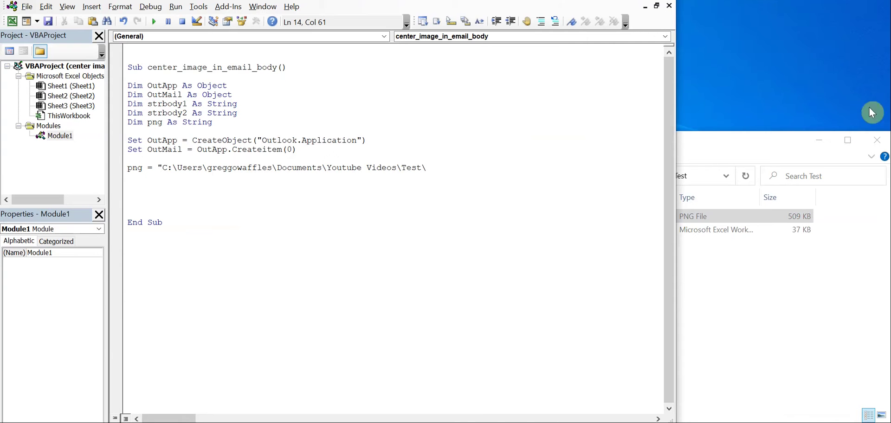
{"action": "left_click", "coordinate": [757, 147]}
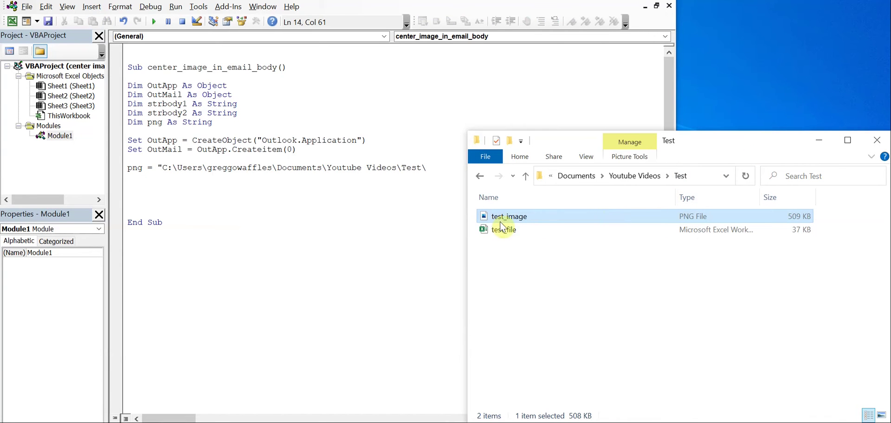
{"action": "left_click", "coordinate": [453, 172]}
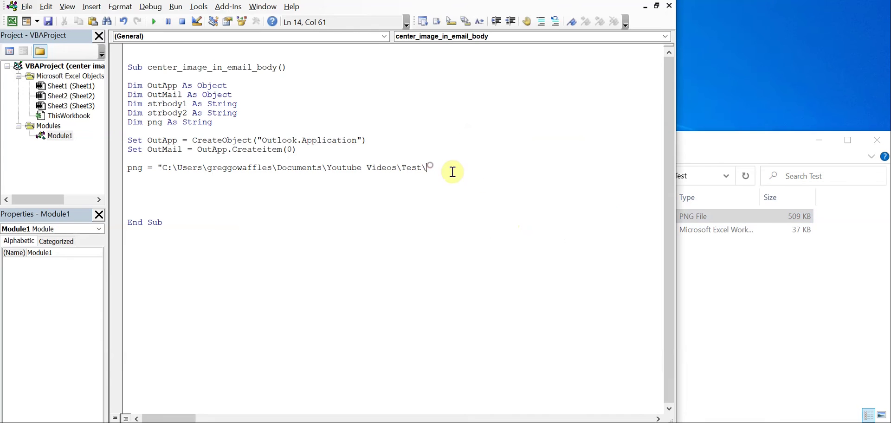
{"action": "type", "text": "test_image.png"}
{"action": "type", "text": "\""}
{"action": "key", "text": "Return"}
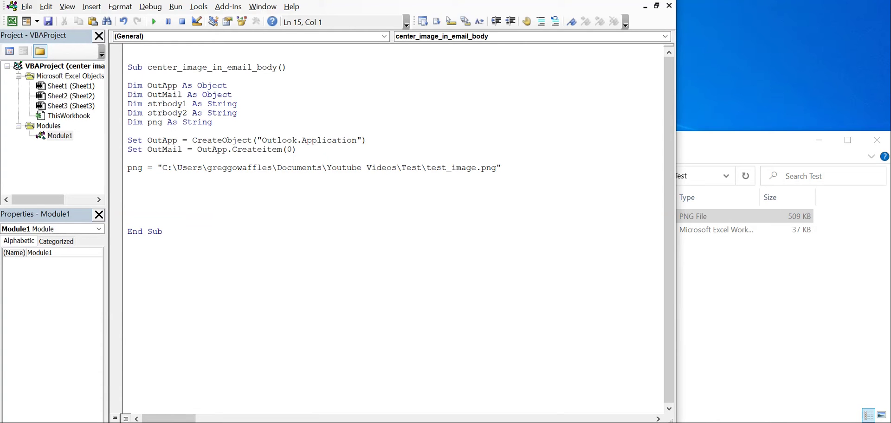
Assign strbody1 a Calibri 11pt BODY tag plus "Hello Everyone,<p>Please see image below.<p>"
{"action": "key", "text": "Return"}
{"action": "type", "text": "strbody1 = \""}
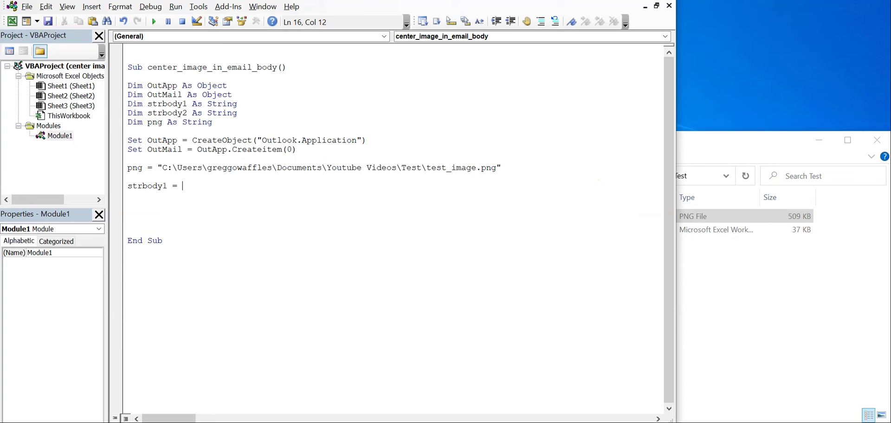
{"action": "type", "text": "<B"}
{"action": "type", "text": "ODY "}
{"action": "type", "text": "style "}
{"action": "type", "text": "= font-size:11pt, "}
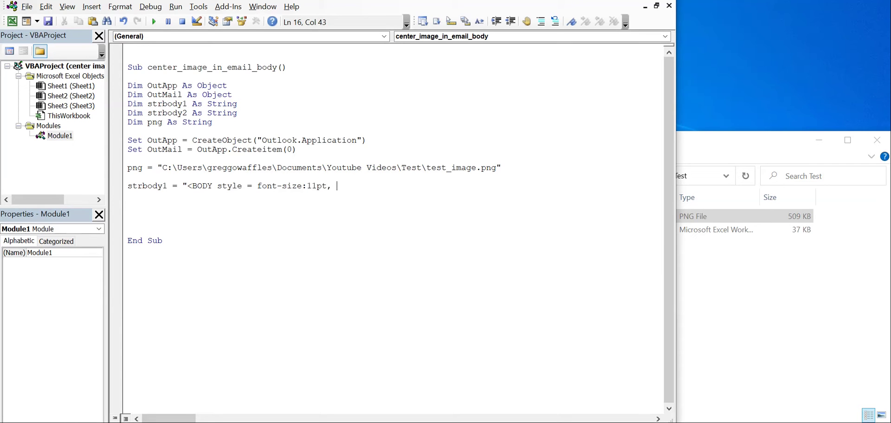
{"action": "type", "text": "font"}
{"action": "type", "text": "-fai"}
{"action": "key", "text": "BackSpace"}
{"action": "type", "text": "milt"}
{"action": "key", "text": "BackSpace"}
{"action": "type", "text": "y:"}
{"action": "type", "text": "Calibri>\" "}
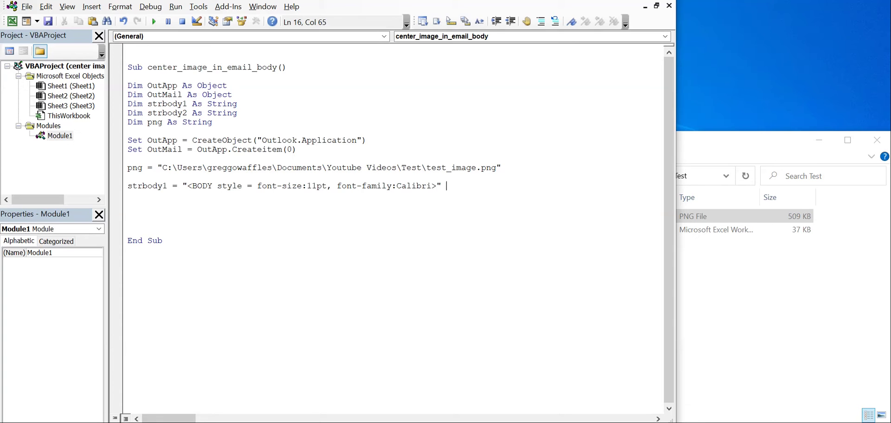
{"action": "type", "text": "& "}
{"action": "type", "text": "_"}
{"action": "key", "text": "Return"}
{"action": "type", "text": "\""}
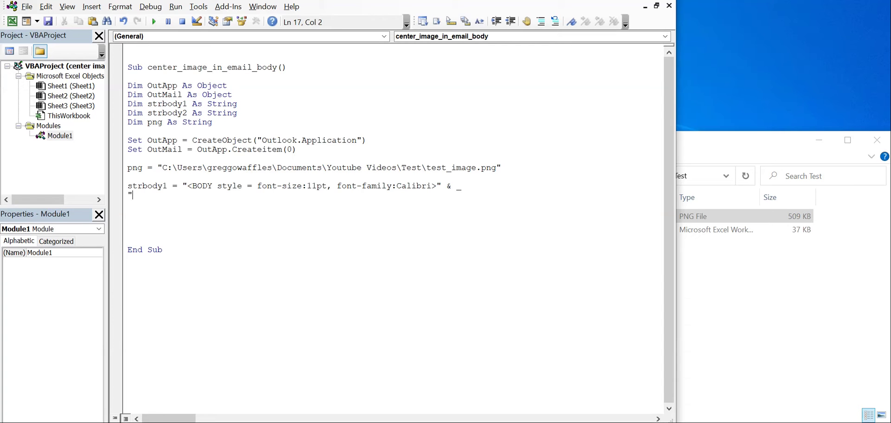
{"action": "type", "text": "Hello Everyone,<"}
{"action": "type", "text": "p>Pleasesee image below"}
{"action": "key", "text": "BackSpace"}
{"action": "key", "text": "BackSpace"}
{"action": "key", "text": "BackSpace"}
{"action": "key", "text": "BackSpace"}
{"action": "type", "text": "elow"}
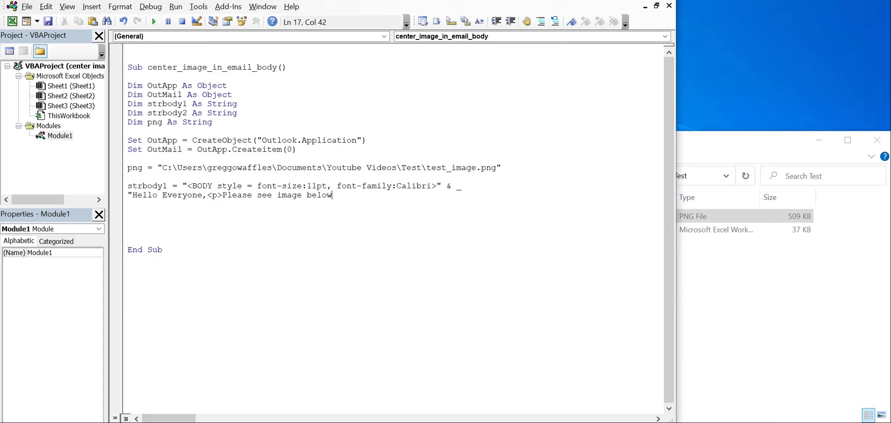
{"action": "type", "text": "."}
{"action": "type", "text": "<p>"}
{"action": "type", "text": "\""}
Set strbody2 to a "<p>Thank you,<br>" sign-off with the sender's name, then add On Error Resume Next
{"action": "key", "text": "Return"}
{"action": "key", "text": "Return"}
{"action": "type", "text": "strbody"}
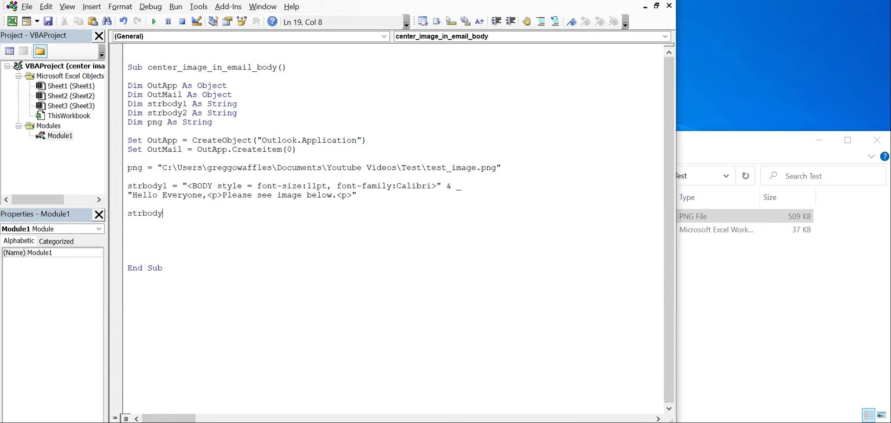
{"action": "type", "text": "2 +"}
{"action": "key", "text": "BackSpace"}
{"action": "type", "text": "= \"<p>T"}
{"action": "type", "text": "hank you,<"}
{"action": "type", "text": "br>Greg"}
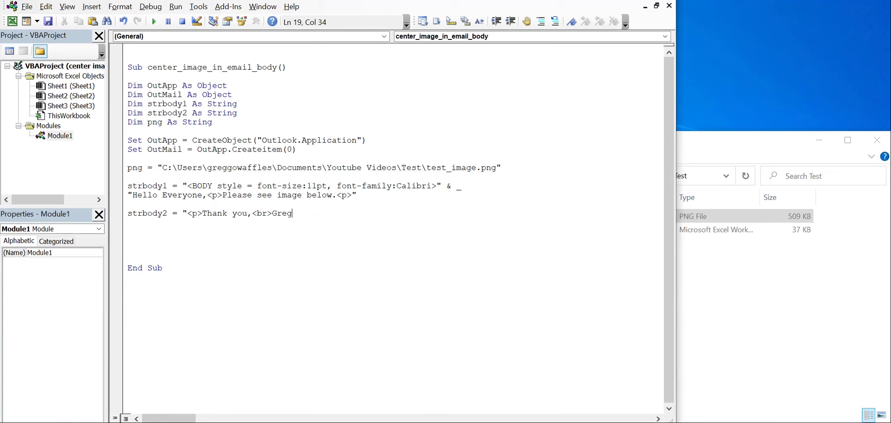
{"action": "type", "text": "\""}
{"action": "key", "text": "Return"}
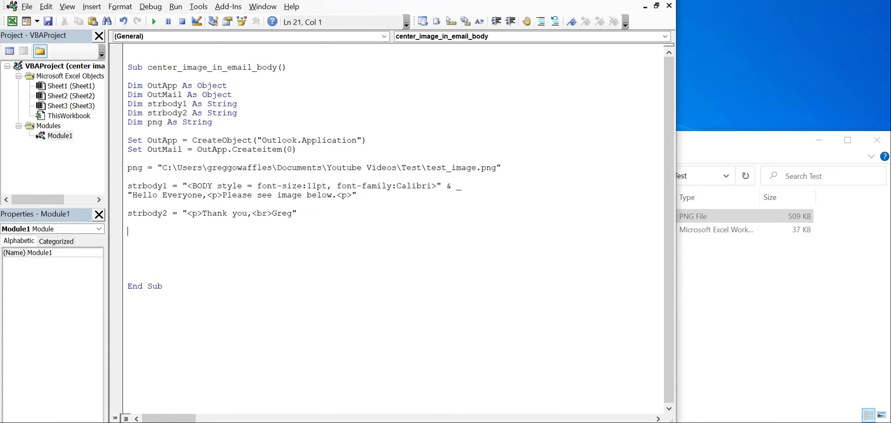
{"action": "type", "text": "on error resume next"}
Start a With OutMail block setting a sample recipient address and empty CC and BCC
{"action": "key", "text": "Return"}
{"action": "key", "text": "Tab"}
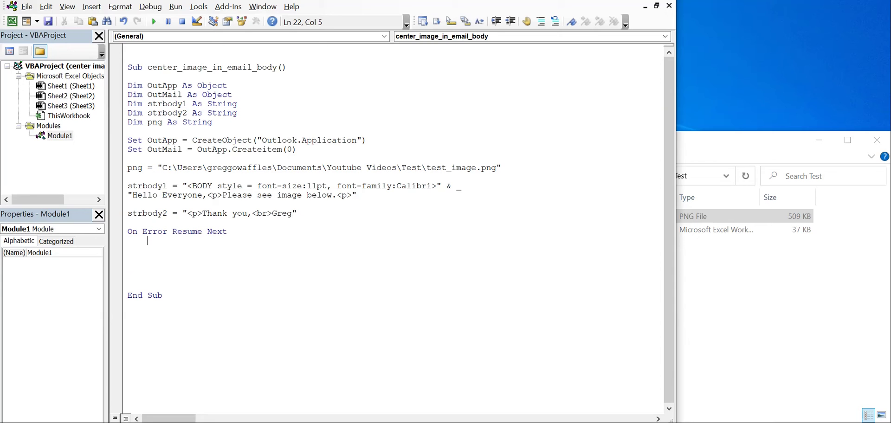
{"action": "type", "text": "With OutMail"}
{"action": "key", "text": "Return"}
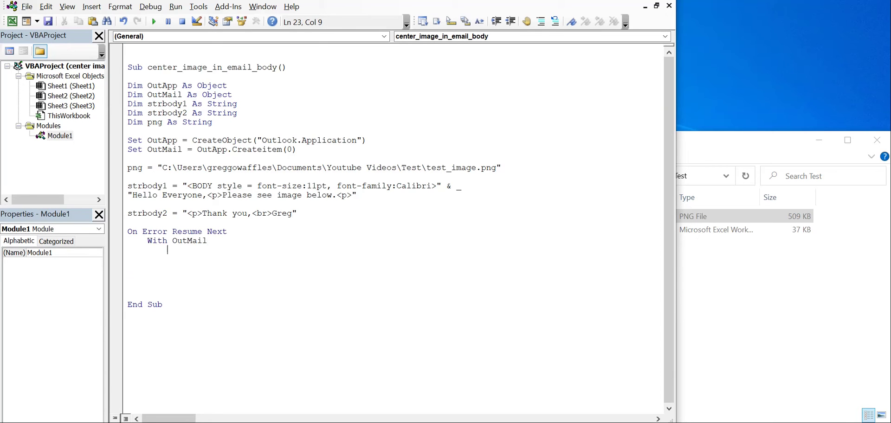
{"action": "type", "text": ".to = "}
{"action": "type", "text": "\"abc@123.com"}
{"action": "key", "text": "Return"}
{"action": "type", "text": ".CC = \"\""}
{"action": "key", "text": "Return"}
{"action": "type", "text": ".BCC = \"\""}
{"action": "key", "text": "Return"}
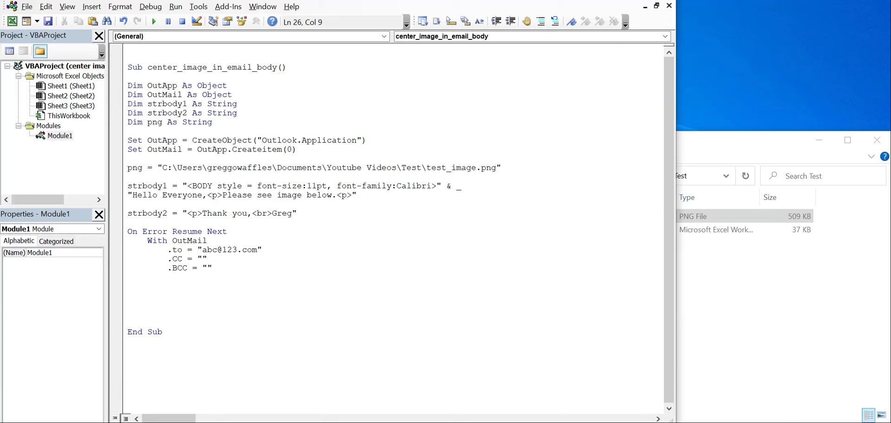
Set the subject to "Today's Image" plus the date in mm-dd-yyyy format, and add .Display
{"action": "type", "text": ".Subject "}
{"action": "type", "text": "= \"Today"}
{"action": "type", "text": "'s Image "}
{"action": "type", "text": "\" & "}
{"action": "type", "text": "format(Date, \"mm-dd-yyyy\")"}
{"action": "key", "text": "Return"}
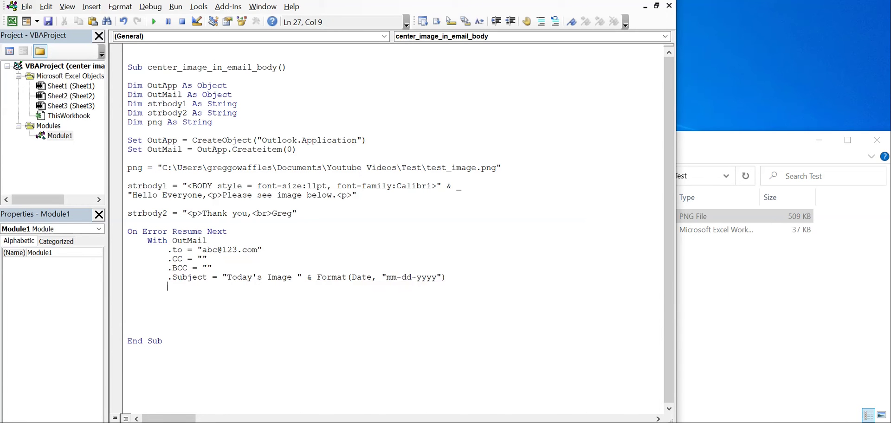
{"action": "type", "text": ".Display"}
Set .HTMLBody to strbody1 followed by the png image inside <center> tags, quoted with Chr(34)
{"action": "key", "text": "Return"}
{"action": "type", "text": ".HTML"}
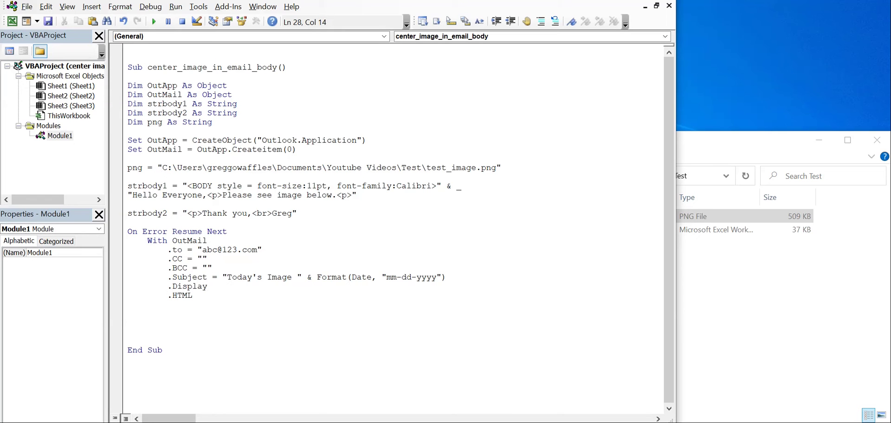
{"action": "type", "text": "Body"}
{"action": "type", "text": "= strbody1"}
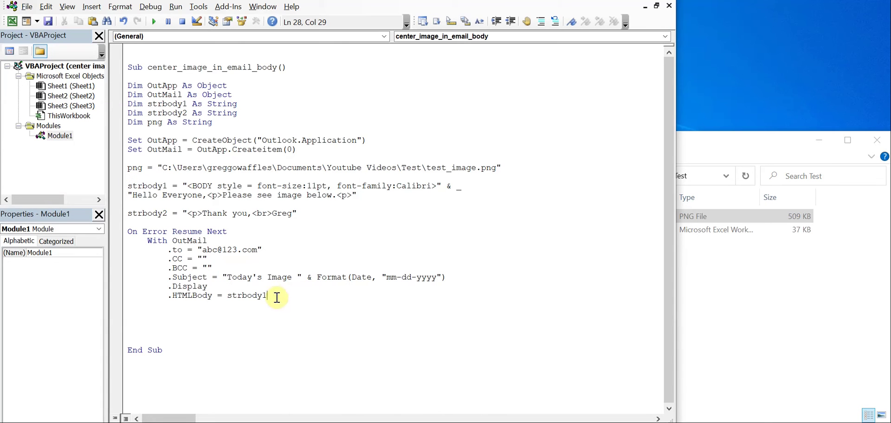
{"action": "type", "text": " & "}
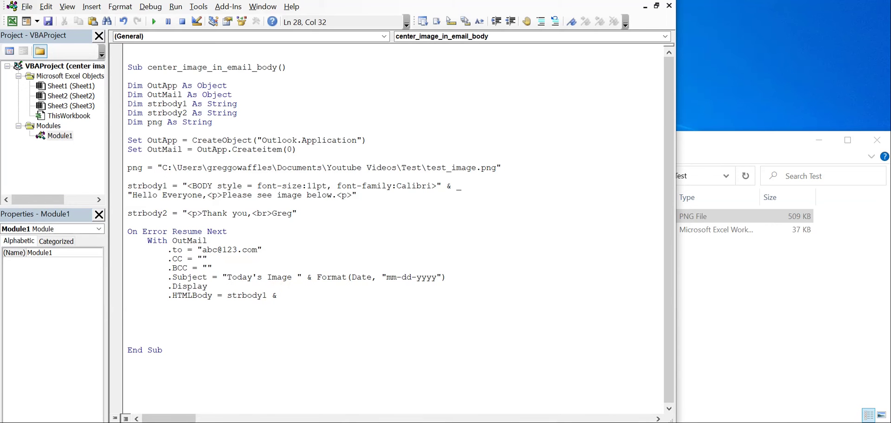
{"action": "type", "text": "\""}
{"action": "type", "text": ","}
{"action": "type", "text": "<center"}
{"action": "type", "text": "><"}
{"action": "type", "text": "img src"}
{"action": "type", "text": "="}
{"action": "type", "text": "\""}
{"action": "type", "text": "&"}
{"action": "type", "text": " Chr(34)"}
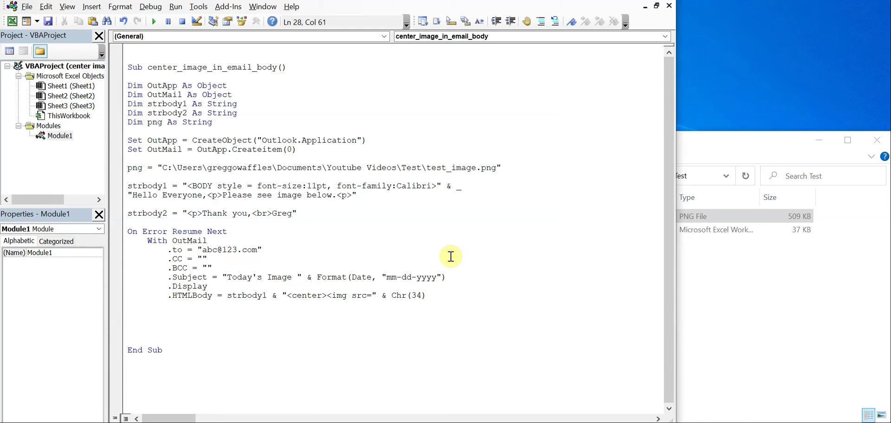
{"action": "type", "text": " &"}
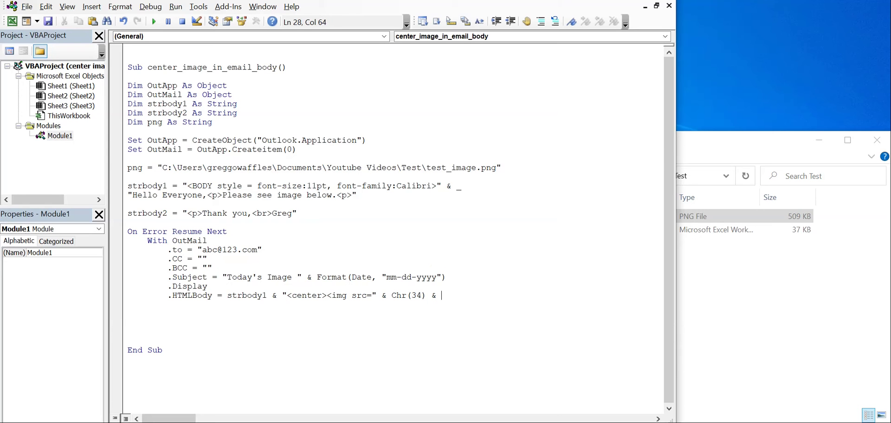
{"action": "type", "text": "png"}
{"action": "type", "text": " &"}
{"action": "type", "text": " Chr"}
{"action": "type", "text": "(34)"}
{"action": "type", "text": " & "}
{"action": "type", "text": "\"></center>"}
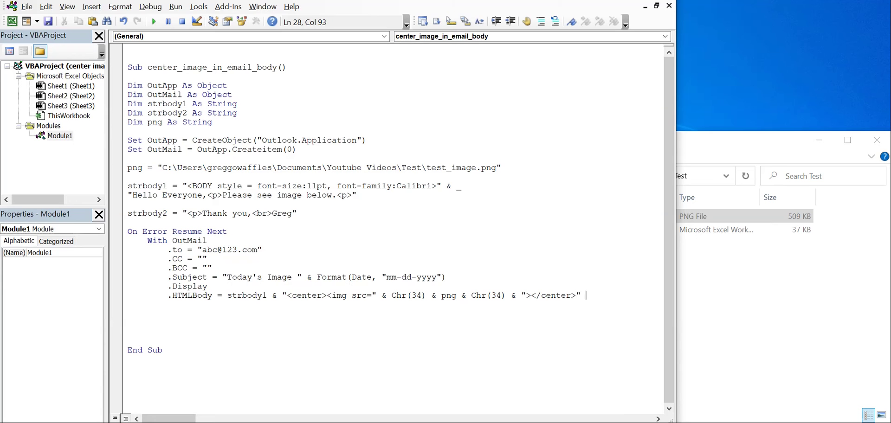
{"action": "type", "text": "&"}
{"action": "type", "text": "_"}
Finish HTMLBody with strbody2 & .HTMLBody and close the With block
{"action": "key", "text": "Return"}
{"action": "key", "text": "Tab"}
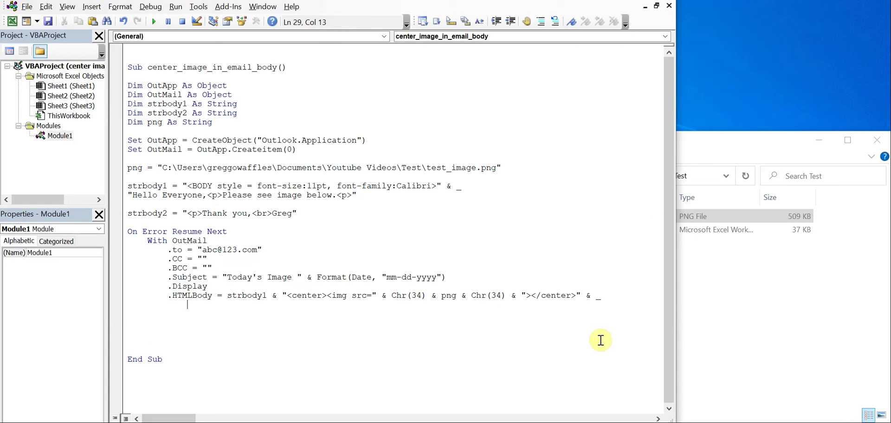
{"action": "type", "text": "strbody2 "}
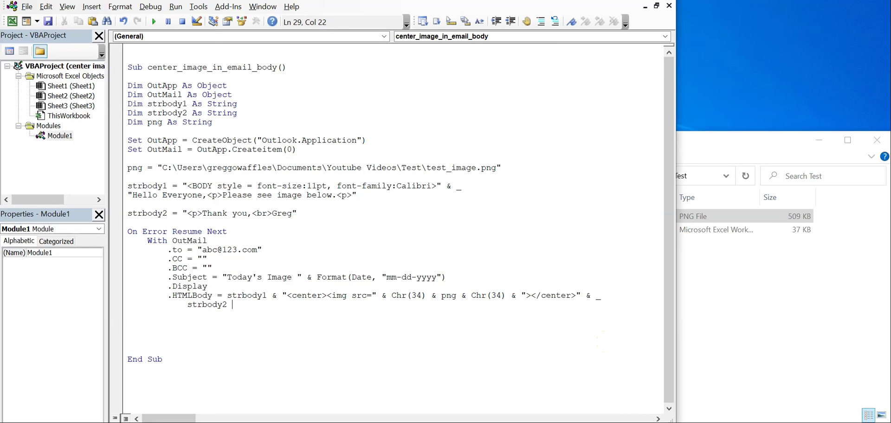
{"action": "type", "text": "& .HTMLBody"}
{"action": "key", "text": "Return"}
{"action": "type", "text": "End With"}
Add On Error GoTo 0 and set OutMail and OutApp to Nothing before End Sub
{"action": "key", "text": "Return"}
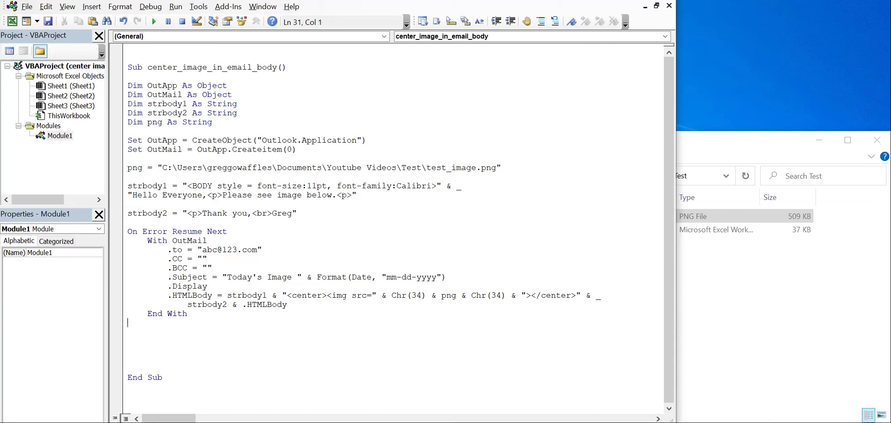
{"action": "type", "text": "1"}
{"action": "key", "text": "BackSpace"}
{"action": "type", "text": "On error goto 0"}
{"action": "key", "text": "Return"}
{"action": "key", "text": "Return"}
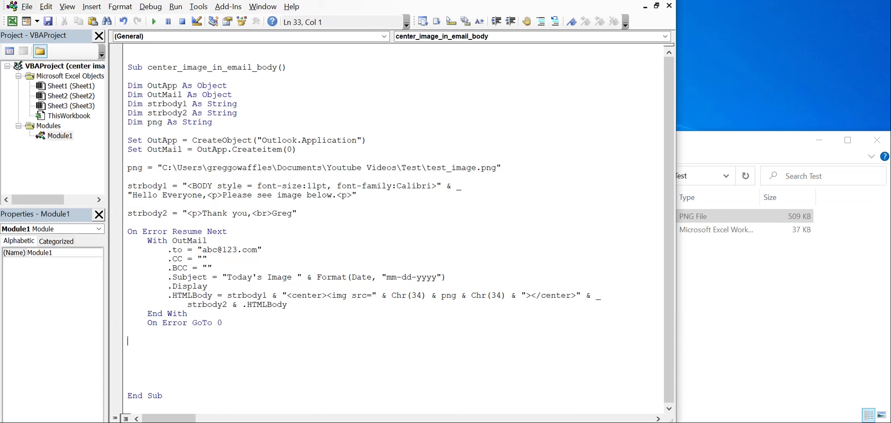
{"action": "type", "text": "Set OutMail = nothing"}
{"action": "key", "text": "Return"}
{"action": "type", "text": "Set O"}
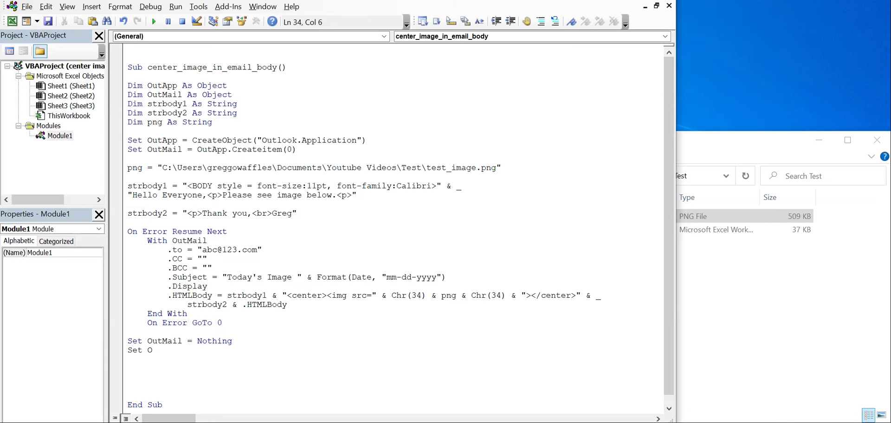
{"action": "type", "text": "utApp = Nothing"}
{"action": "key", "text": "Return"}
{"action": "key", "text": "Down"}
{"action": "key", "text": "Delete"}
{"action": "key", "text": "Delete"}
{"action": "key", "text": "Delete"}
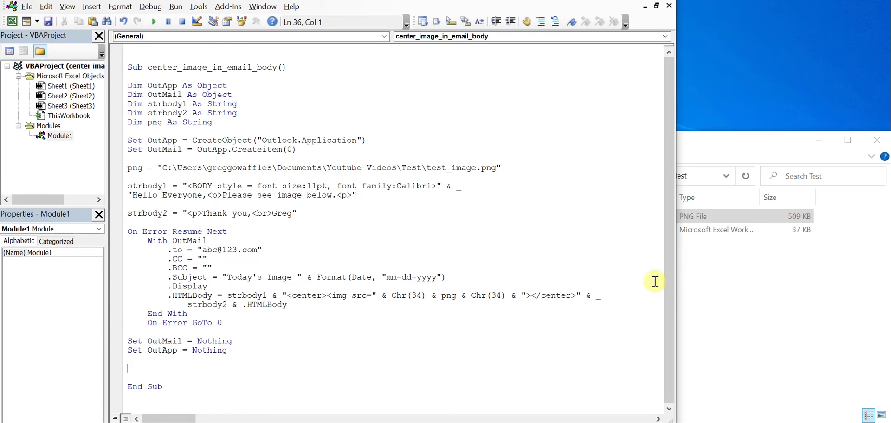
{"action": "left_click", "coordinate": [302, 253]}
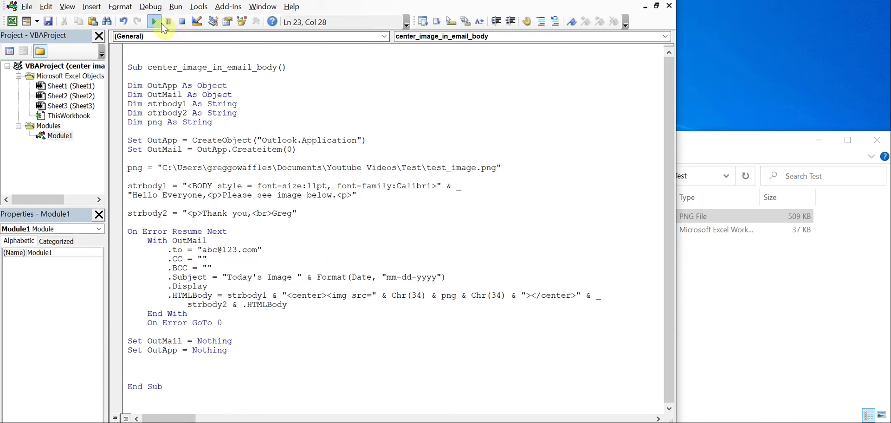
Run the macro and scroll through the Outlook draft to check the centered image and sign-off
{"action": "left_click", "coordinate": [154, 22]}
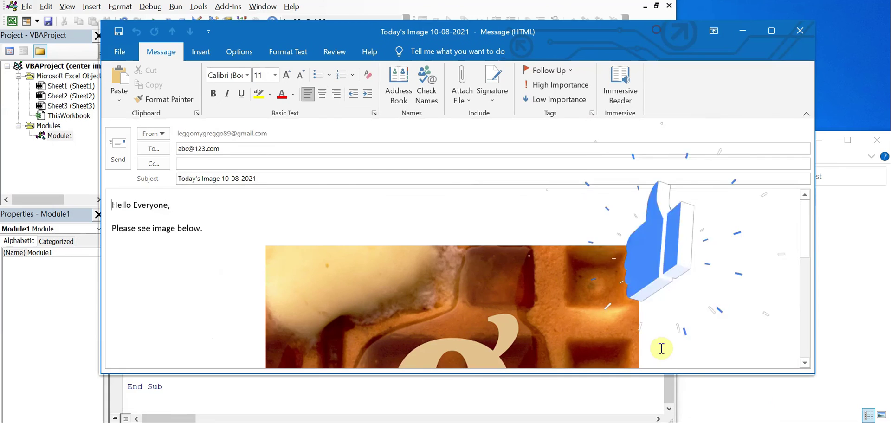
{"action": "left_click_drag", "start_coordinate": [654, 31], "coordinate": [661, 21]}
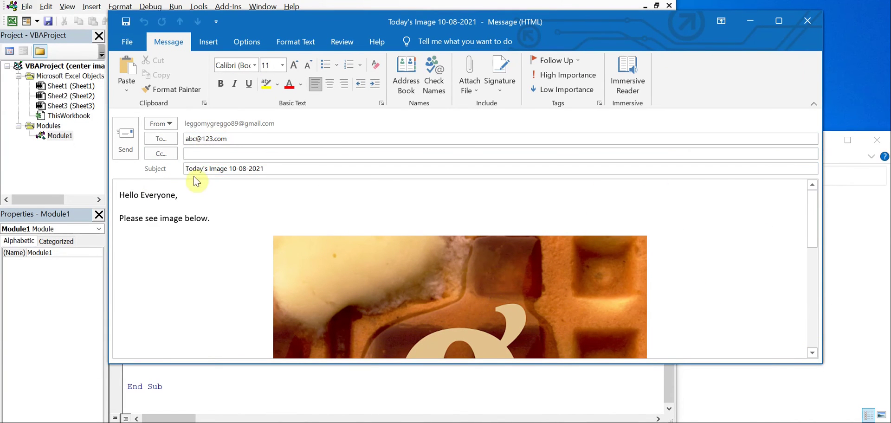
{"action": "left_click", "coordinate": [121, 196]}
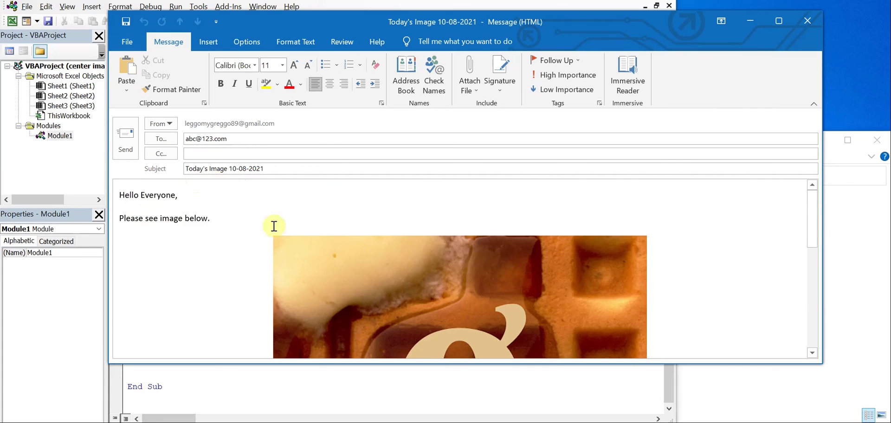
{"action": "scroll", "coordinate": [453, 257], "scroll_direction": "down", "scroll_amount": 3}
{"action": "scroll", "coordinate": [452, 257], "scroll_direction": "up", "scroll_amount": 3}
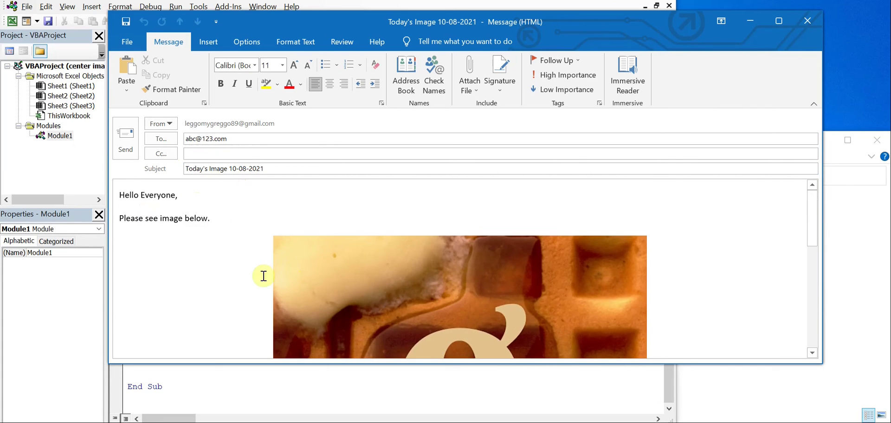
{"action": "scroll", "coordinate": [557, 281], "scroll_direction": "down", "scroll_amount": 5}
{"action": "scroll", "coordinate": [541, 278], "scroll_direction": "down", "scroll_amount": 2}
{"action": "scroll", "coordinate": [488, 280], "scroll_direction": "down", "scroll_amount": 3}
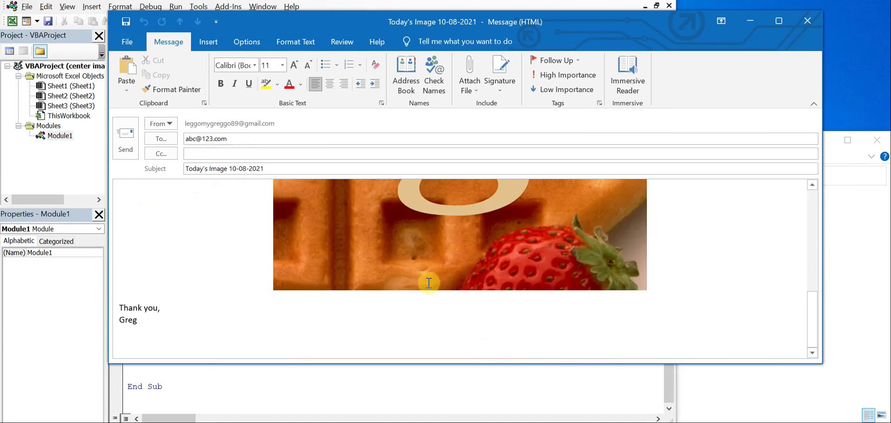
{"action": "scroll", "coordinate": [495, 282], "scroll_direction": "up", "scroll_amount": 3}
{"action": "scroll", "coordinate": [495, 281], "scroll_direction": "up", "scroll_amount": 3}
{"action": "scroll", "coordinate": [497, 280], "scroll_direction": "down", "scroll_amount": 1}
{"action": "scroll", "coordinate": [496, 280], "scroll_direction": "down", "scroll_amount": 2}
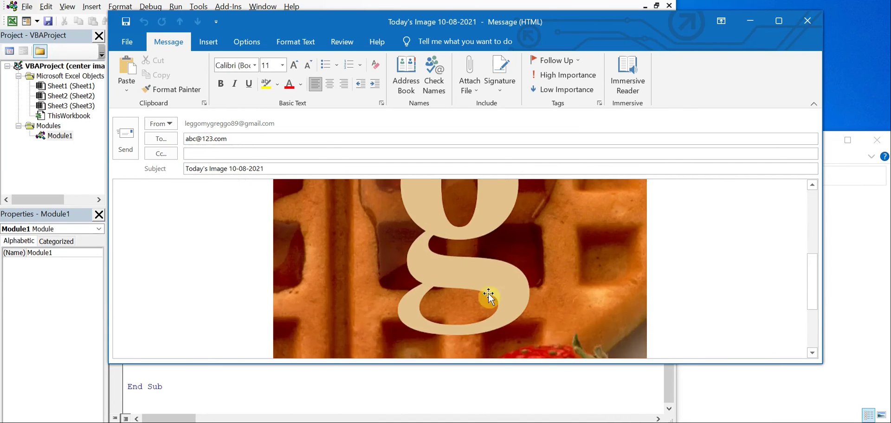
{"action": "scroll", "coordinate": [434, 331], "scroll_direction": "up", "scroll_amount": 2}
Switch back to the VBA editor, then bring the email draft forward again
{"action": "left_click", "coordinate": [320, 387]}
{"action": "left_click", "coordinate": [760, 290]}
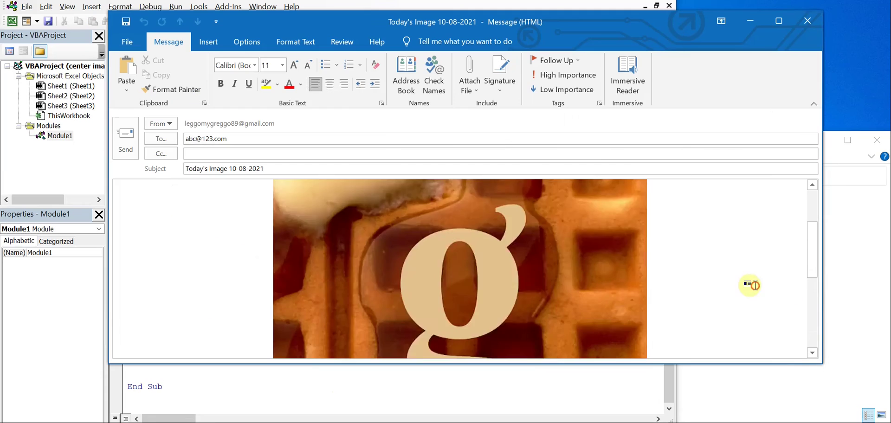
{"action": "scroll", "coordinate": [752, 284], "scroll_direction": "down", "scroll_amount": 3}
Delete the <center> and </center> tags around the image in the .HTMLBody line
{"action": "left_click", "coordinate": [227, 389]}
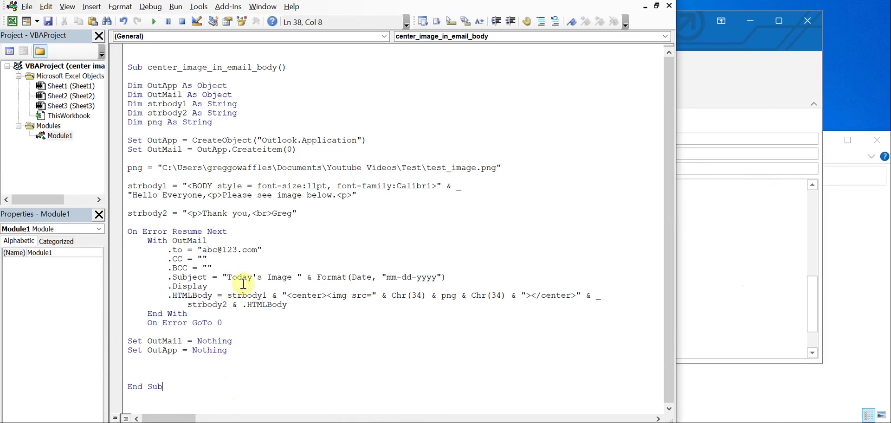
{"action": "left_click_drag", "start_coordinate": [330, 293], "coordinate": [295, 295]}
{"action": "left_click", "coordinate": [328, 295]}
{"action": "key", "text": "BackSpace"}
{"action": "key", "text": "BackSpace"}
{"action": "key", "text": "BackSpace"}
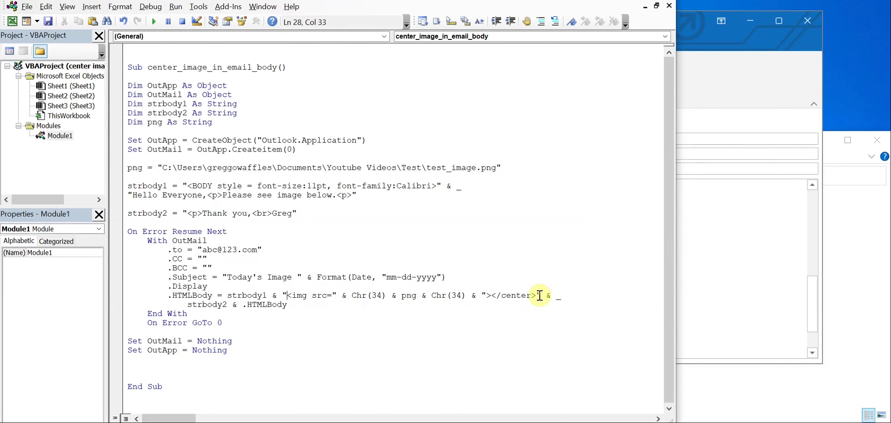
{"action": "left_click", "coordinate": [540, 295]}
{"action": "key", "text": "BackSpace"}
{"action": "key", "text": "BackSpace"}
{"action": "key", "text": "BackSpace"}
{"action": "key", "text": "BackSpace"}
{"action": "key", "text": "BackSpace"}
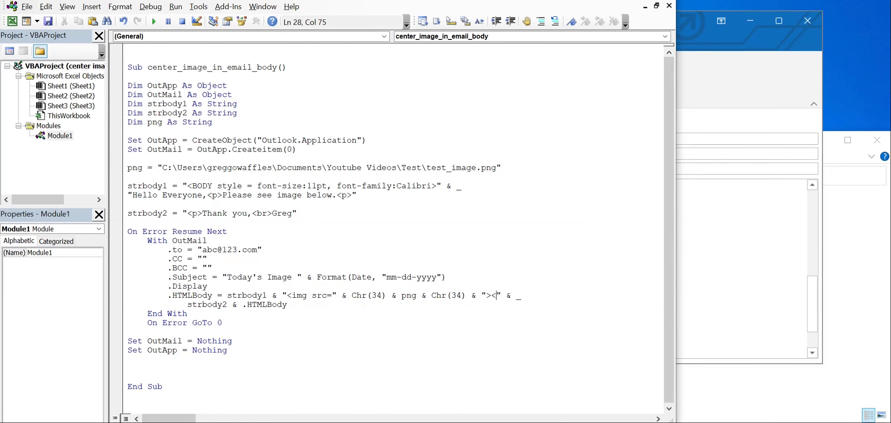
{"action": "key", "text": "BackSpace"}
{"action": "left_click", "coordinate": [381, 278]}
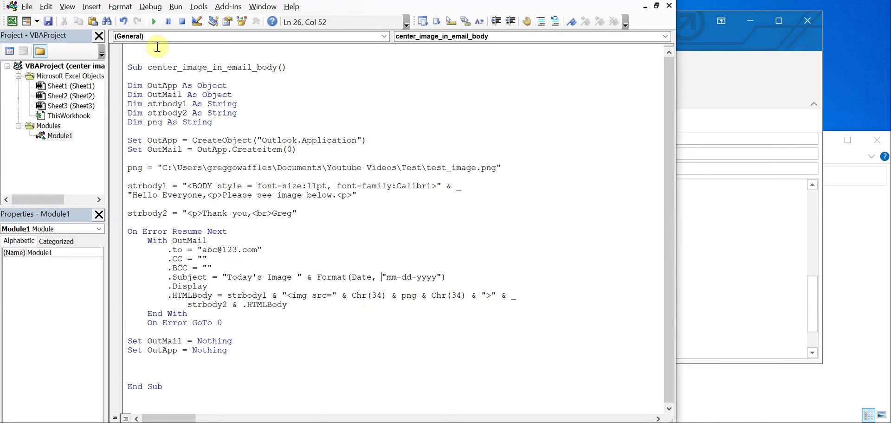
Rerun the macro and check that the Outlook draft shows the image left-aligned
{"action": "left_click", "coordinate": [154, 22]}
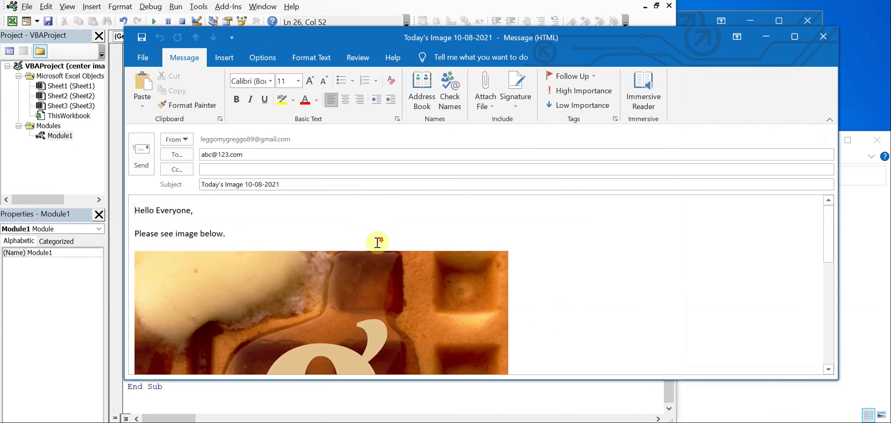
{"action": "scroll", "coordinate": [376, 248], "scroll_direction": "down", "scroll_amount": 3}
{"action": "scroll", "coordinate": [375, 256], "scroll_direction": "down", "scroll_amount": 3}
{"action": "scroll", "coordinate": [375, 265], "scroll_direction": "up", "scroll_amount": 6}
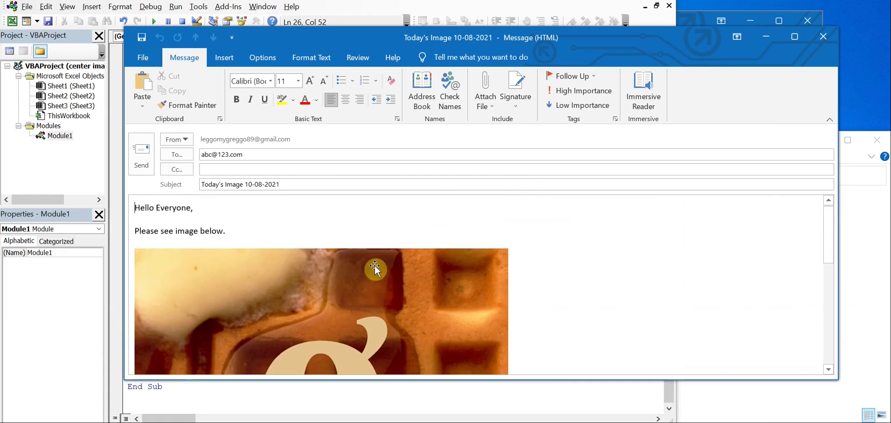
{"action": "scroll", "coordinate": [374, 266], "scroll_direction": "up", "scroll_amount": 1}
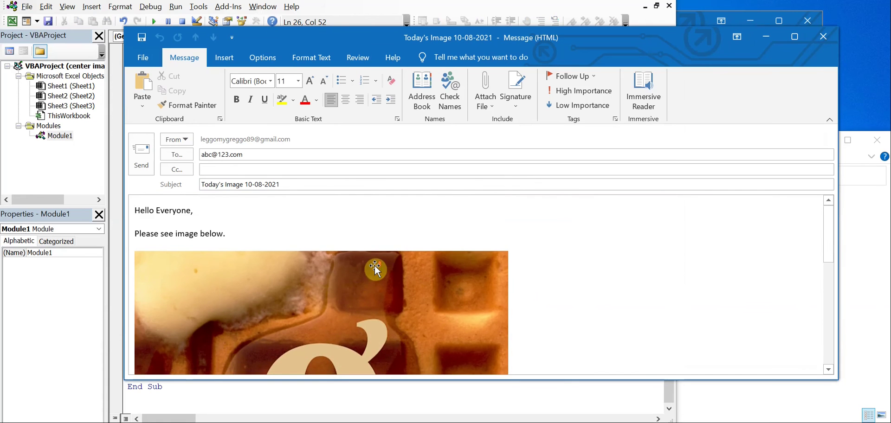
{"action": "left_click", "coordinate": [553, 2]}
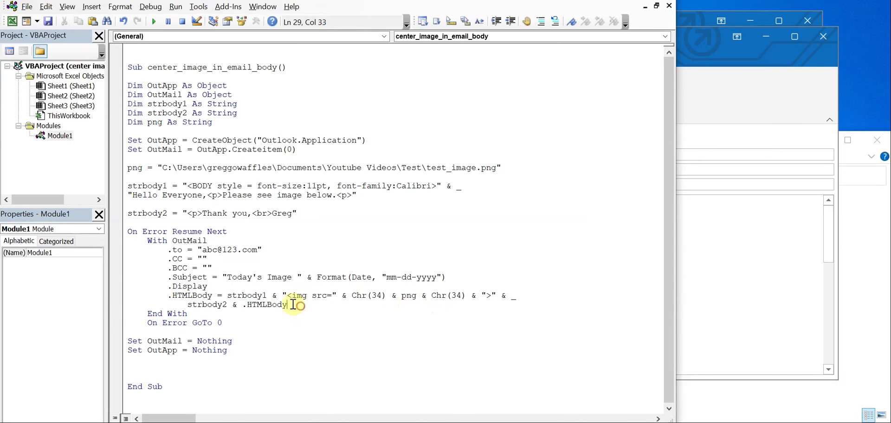
Retype the image part as <center><img src=" & Chr(34) & png & Chr(34) & _ with a continuation line
{"action": "left_click_drag", "start_coordinate": [286, 305], "coordinate": [275, 296]}
{"action": "key", "text": "BackSpace"}
{"action": "key", "text": "BackSpace"}
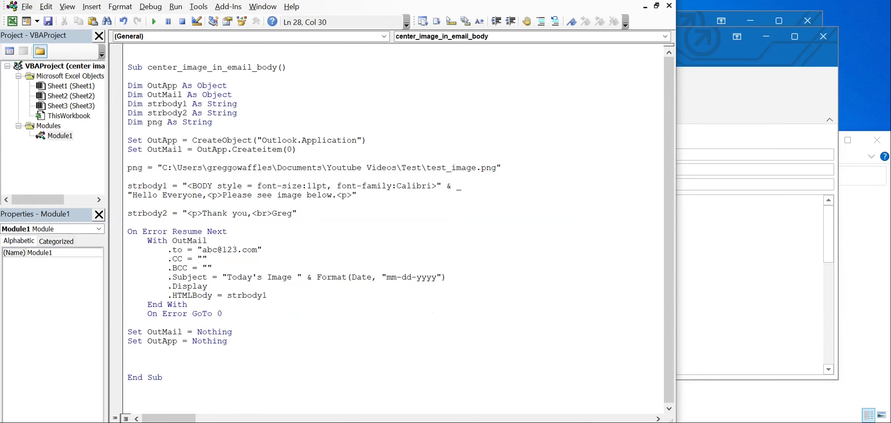
{"action": "type", "text": "& \"<cent"}
{"action": "type", "text": "er><i"}
{"action": "type", "text": "mg src=\" & "}
{"action": "type", "text": "Chr(34) & "}
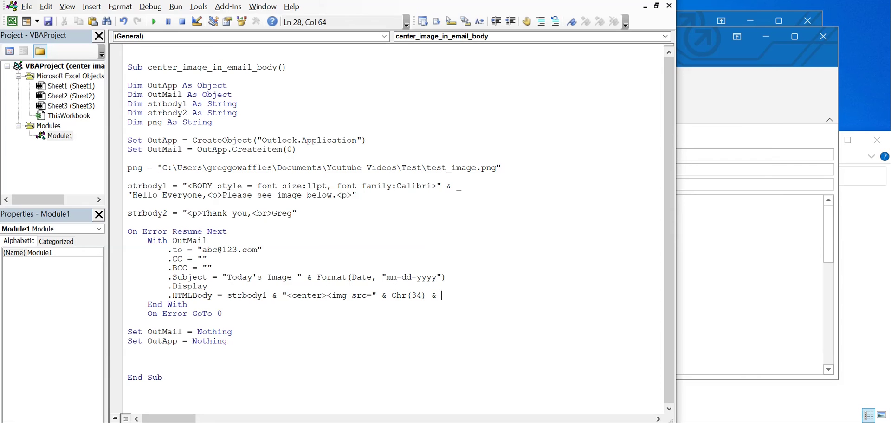
{"action": "type", "text": "png "}
{"action": "type", "text": "&"}
{"action": "type", "text": " Chr(34)"}
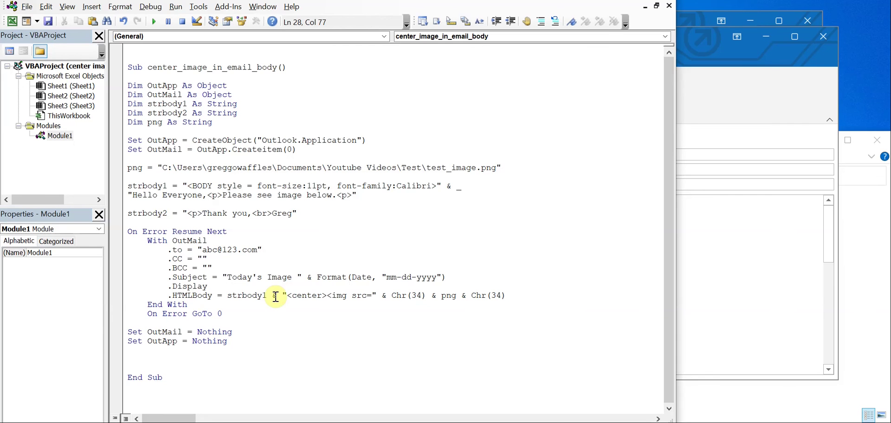
{"action": "type", "text": "& _"}
{"action": "key", "text": "Return"}
{"action": "key", "text": "Tab"}
{"action": "type", "text": "\"\""}
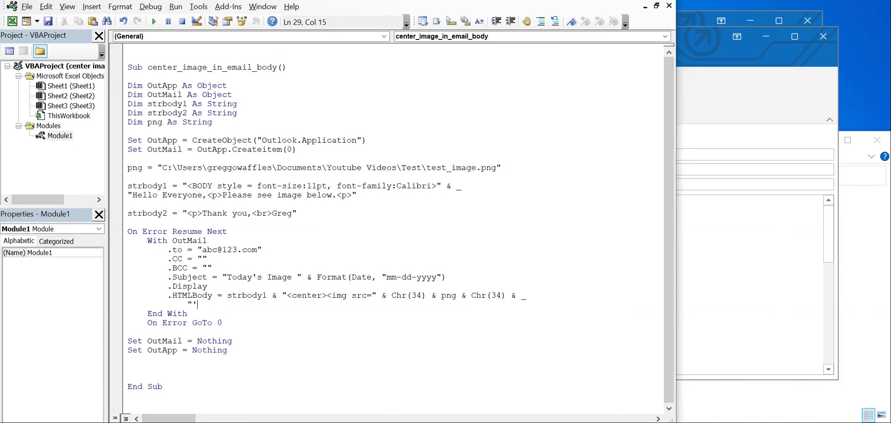
Add width='10%' height='10%'></center>' then a line with strbody2 & .HTMLBody
{"action": "key", "text": "BackSpace"}
{"action": "type", "text": "idth"}
{"action": "type", "text": "='"}
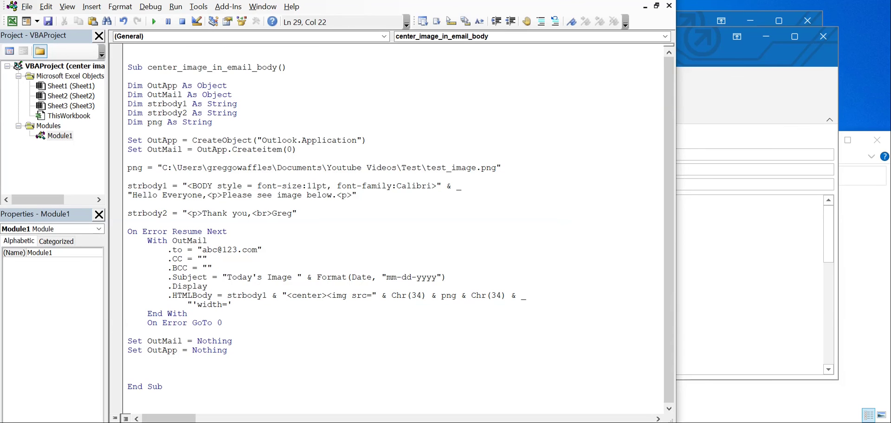
{"action": "type", "text": "10%' "}
{"action": "type", "text": "height='1"}
{"action": "type", "text": "0%"}
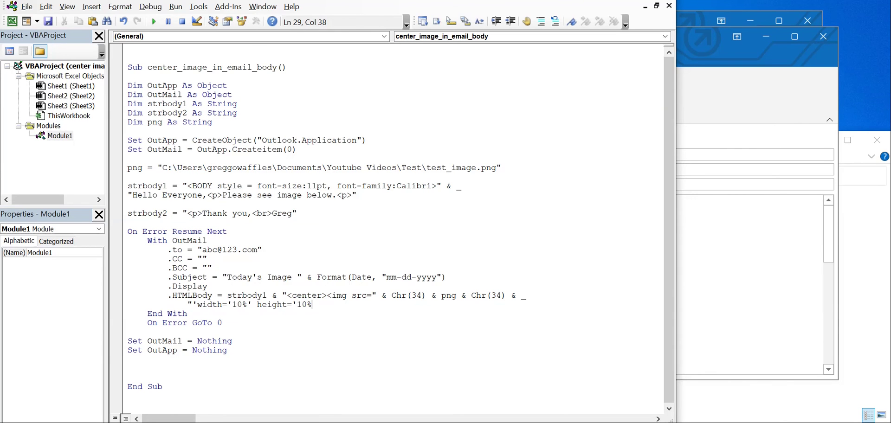
{"action": "type", "text": "'>"}
{"action": "type", "text": "</"}
{"action": "type", "text": "center>"}
{"action": "type", "text": "' & _"}
{"action": "key", "text": "Return"}
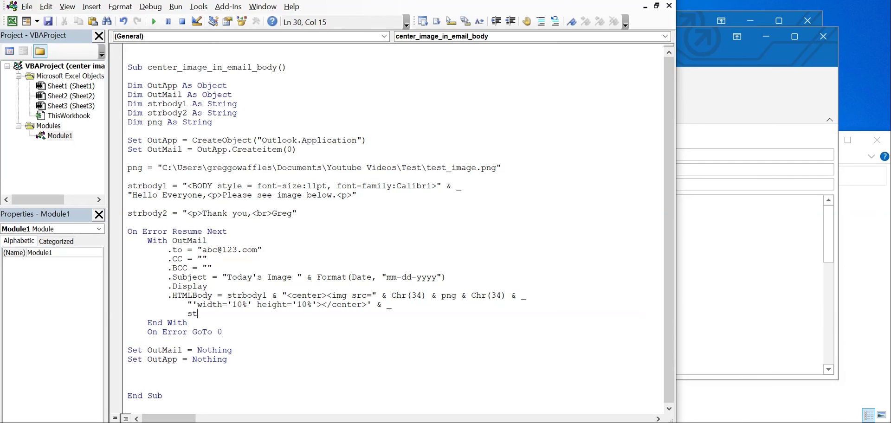
{"action": "type", "text": "str"}
{"action": "key", "text": "BackSpace"}
{"action": "type", "text": "ody2 & .H"}
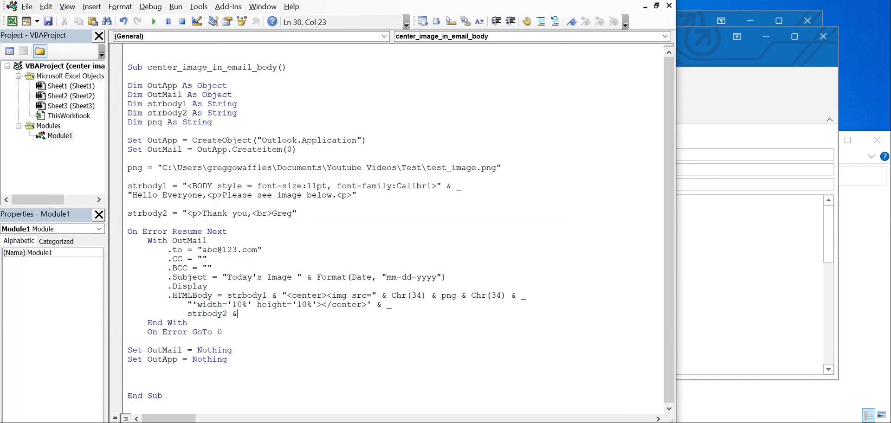
{"action": "type", "text": "TMLBody"}
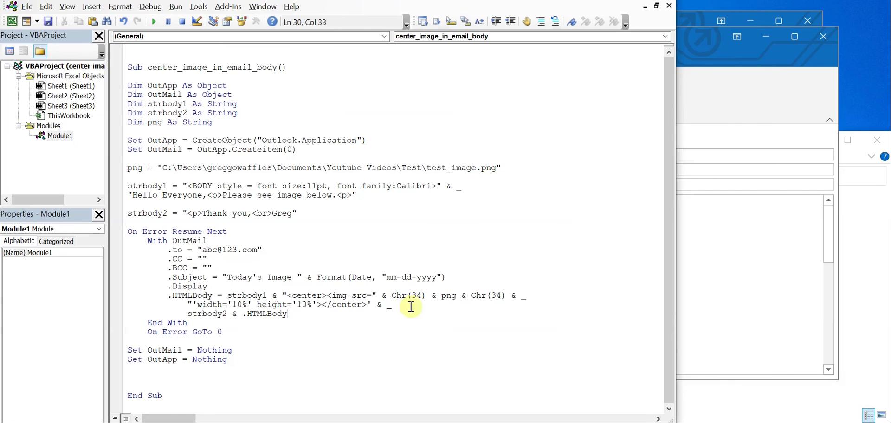
Dismiss the compile error and inspect the width attribute and strbody2 line for the mistake
{"action": "left_click", "coordinate": [377, 330]}
{"action": "left_click", "coordinate": [562, 379]}
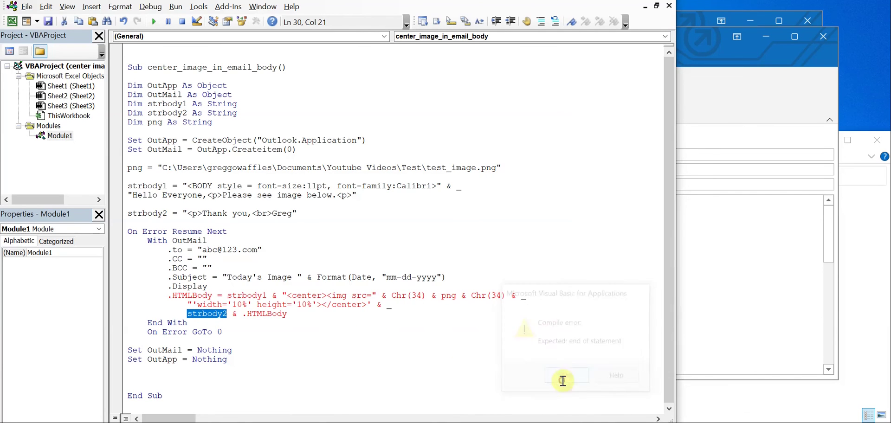
{"action": "left_click", "coordinate": [188, 315]}
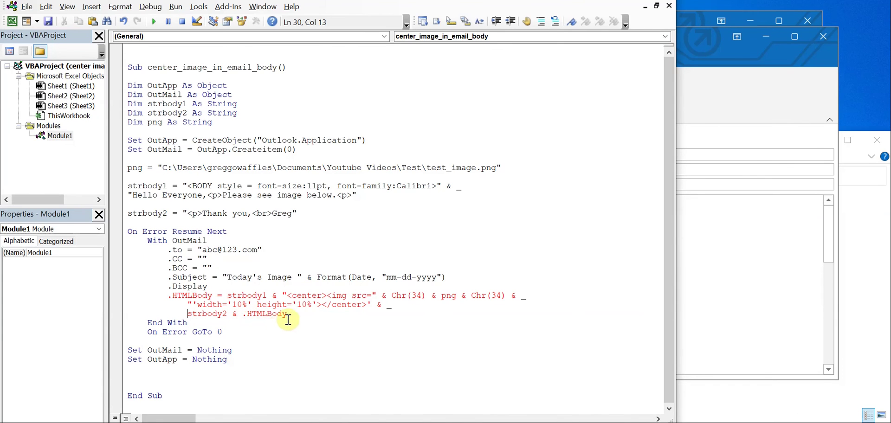
{"action": "left_click", "coordinate": [212, 307]}
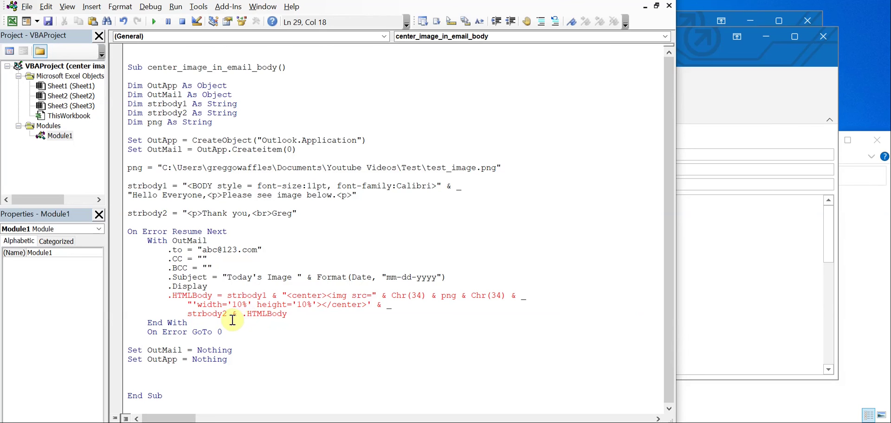
{"action": "left_click", "coordinate": [232, 314]}
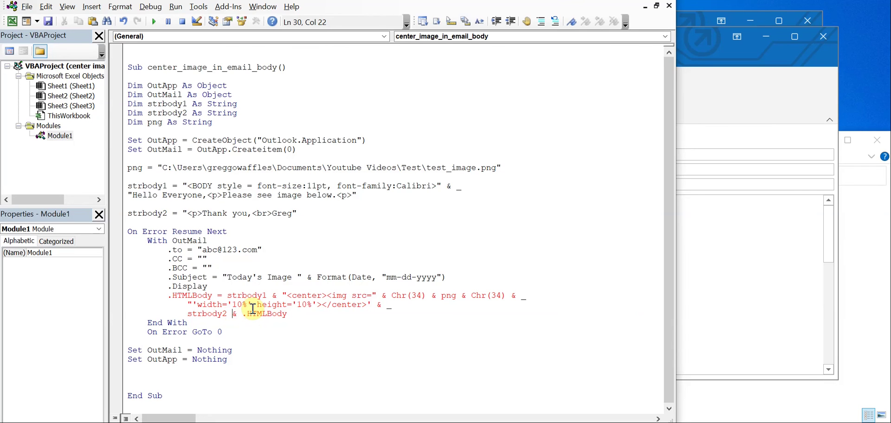
Replace the single quote after </center> with a double quote and rerun the macro
{"action": "left_click", "coordinate": [324, 304]}
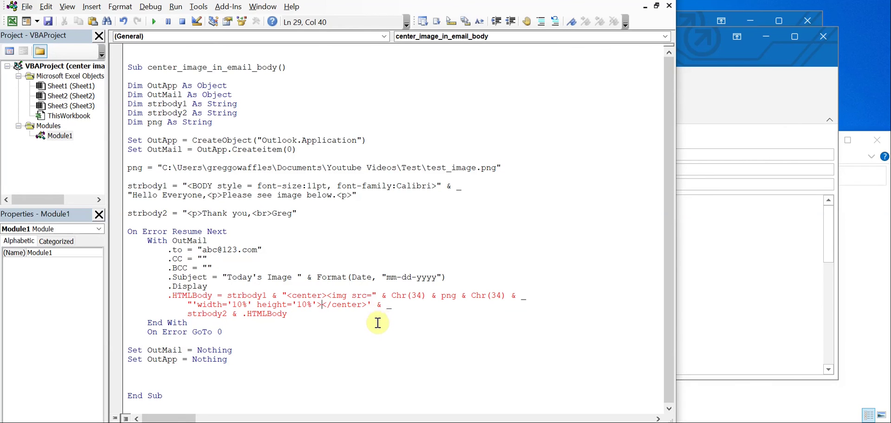
{"action": "left_click", "coordinate": [371, 305]}
{"action": "key", "text": "BackSpace"}
{"action": "type", "text": "\""}
{"action": "left_click", "coordinate": [288, 296]}
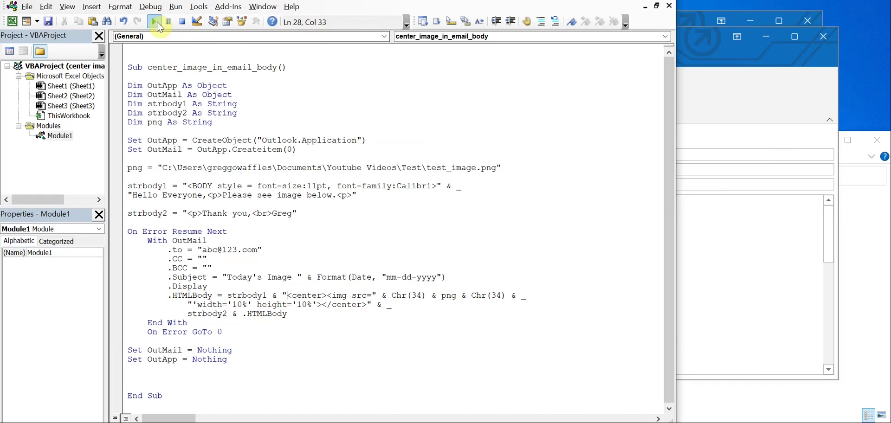
{"action": "left_click", "coordinate": [156, 21]}
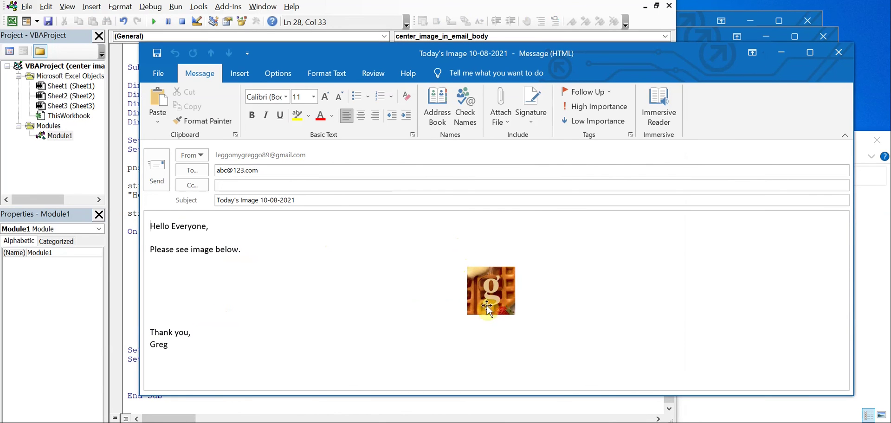
{"action": "left_click", "coordinate": [132, 275]}
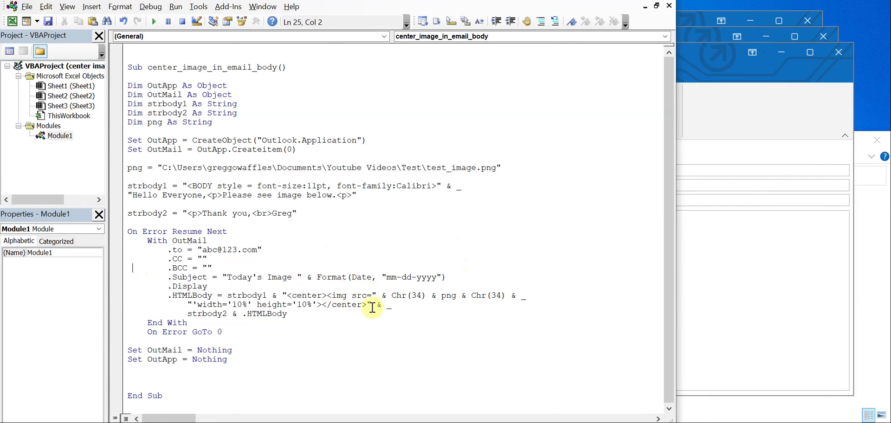
Set the image width to 50%, preview the email, and close the draft without saving
{"action": "left_click", "coordinate": [242, 311]}
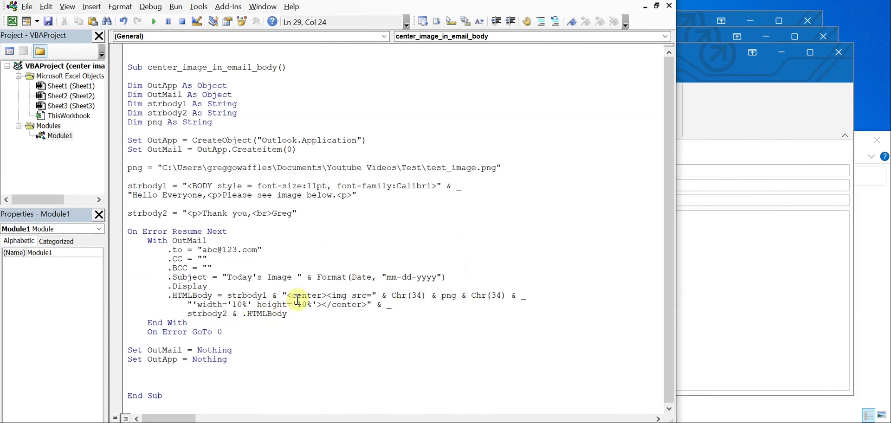
{"action": "key", "text": "BackSpace"}
{"action": "key", "text": "BackSpace"}
{"action": "type", "text": "50"}
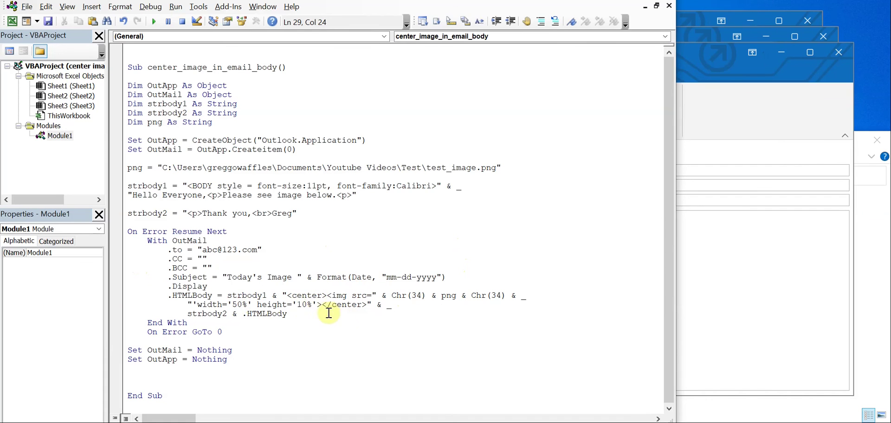
{"action": "left_click", "coordinate": [311, 304]}
{"action": "key", "text": "BackSpace"}
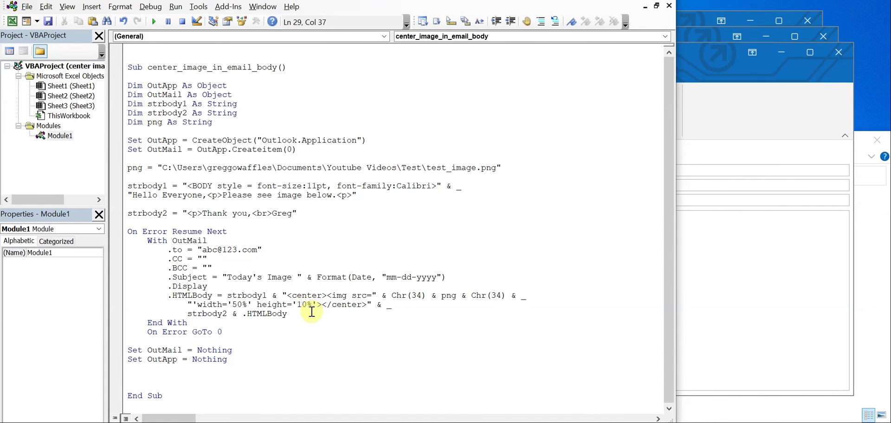
{"action": "left_click", "coordinate": [308, 316]}
{"action": "left_click", "coordinate": [149, 19]}
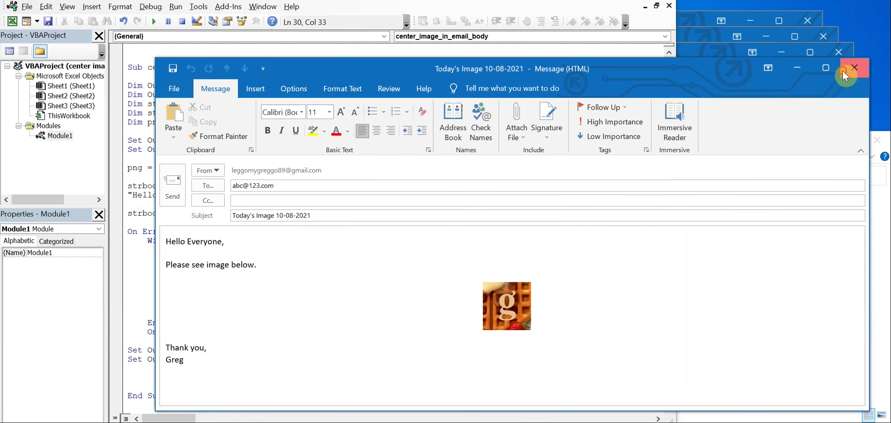
{"action": "left_click", "coordinate": [854, 67]}
{"action": "left_click", "coordinate": [580, 363]}
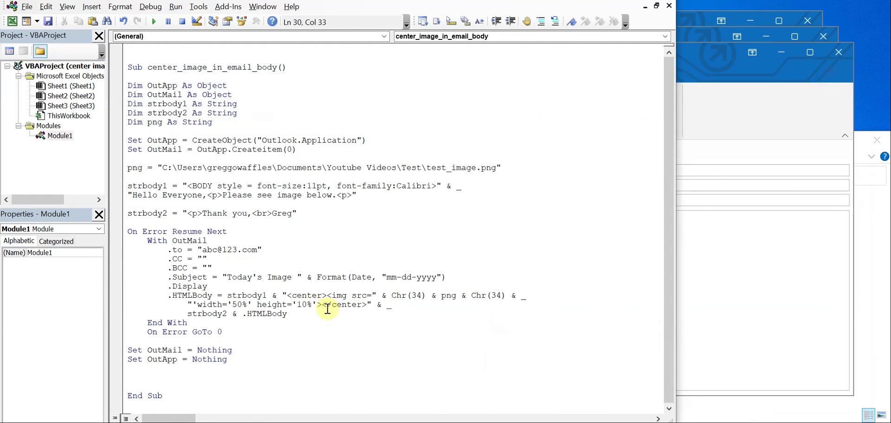
Change the image height to 50% and preview the regenerated email
{"action": "left_click", "coordinate": [303, 304]}
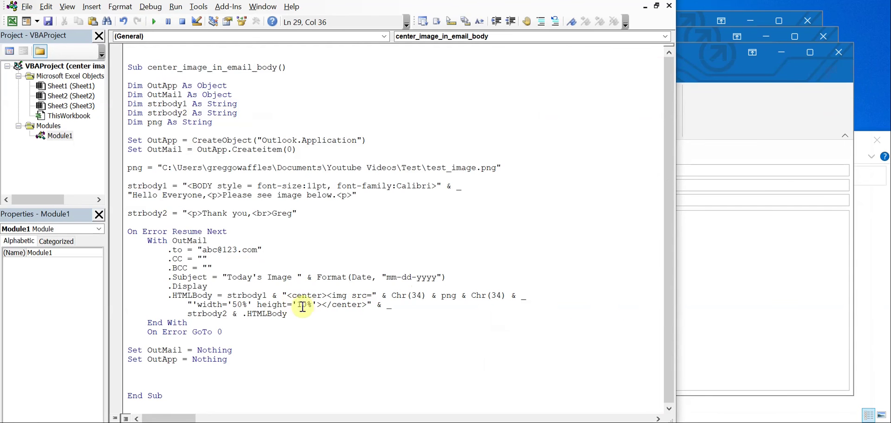
{"action": "key", "text": "Delete"}
{"action": "type", "text": "5"}
{"action": "left_click", "coordinate": [286, 277]}
{"action": "left_click", "coordinate": [153, 21]}
{"action": "scroll", "coordinate": [529, 316], "scroll_direction": "down", "scroll_amount": 3}
{"action": "scroll", "coordinate": [529, 316], "scroll_direction": "up", "scroll_amount": 3}
{"action": "scroll", "coordinate": [529, 318], "scroll_direction": "down", "scroll_amount": 3}
{"action": "scroll", "coordinate": [529, 319], "scroll_direction": "down", "scroll_amount": 3}
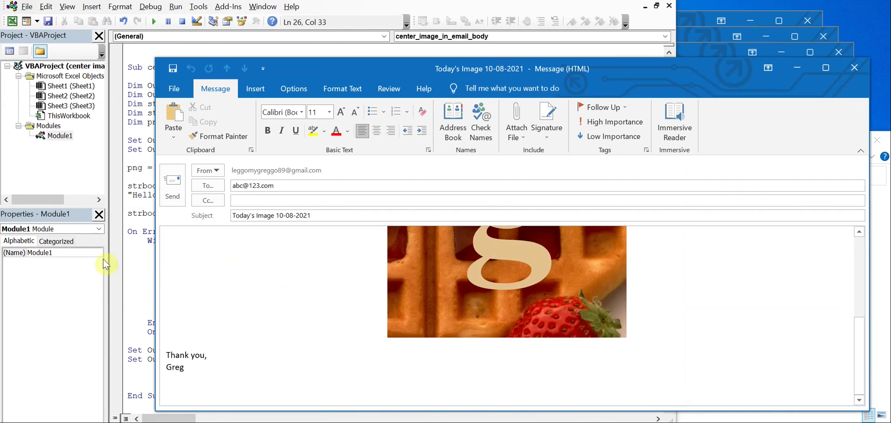
{"action": "left_click", "coordinate": [137, 268]}
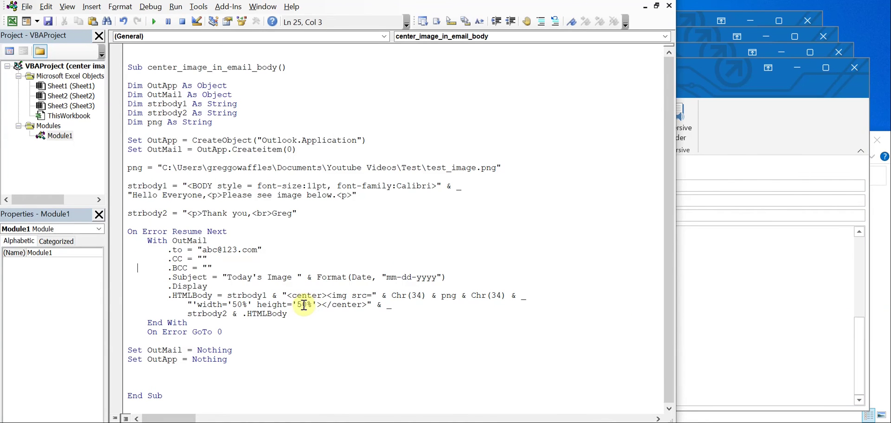
Enlarge width and height to 500%, preview the huge image, discard the draft, and trim the height
{"action": "left_click", "coordinate": [302, 304]}
{"action": "type", "text": "0"}
{"action": "left_click", "coordinate": [237, 304]}
{"action": "type", "text": "0"}
{"action": "left_click", "coordinate": [277, 306]}
{"action": "left_click", "coordinate": [154, 22]}
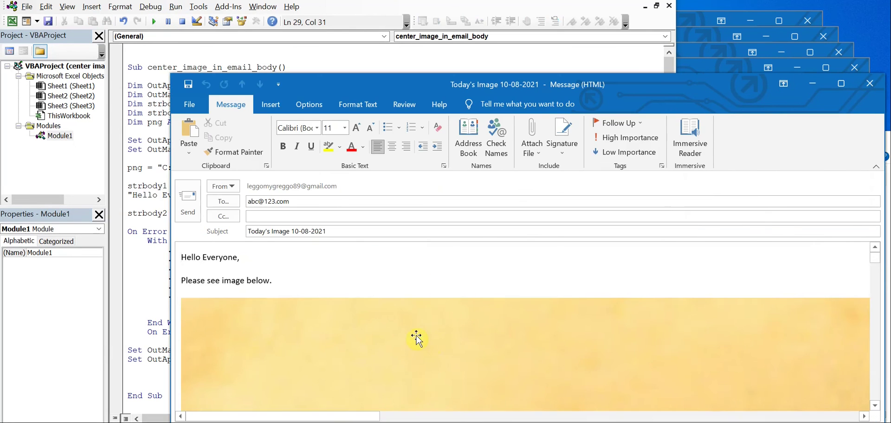
{"action": "scroll", "coordinate": [421, 335], "scroll_direction": "down", "scroll_amount": 3}
{"action": "scroll", "coordinate": [421, 335], "scroll_direction": "down", "scroll_amount": 3}
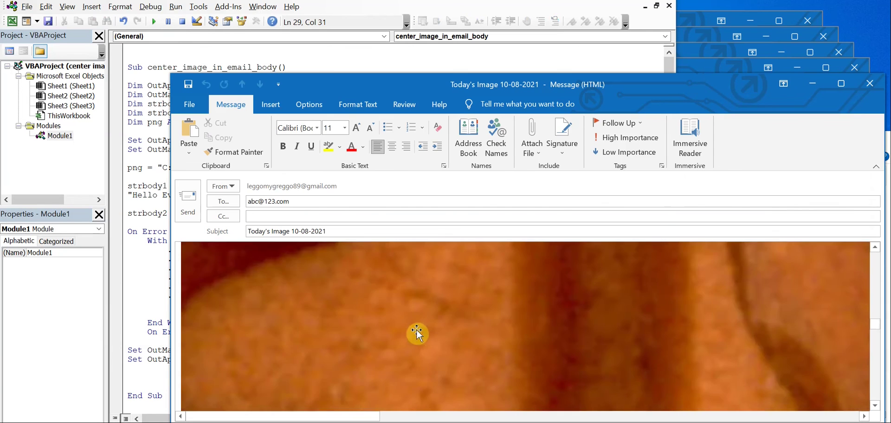
{"action": "left_click", "coordinate": [869, 86]}
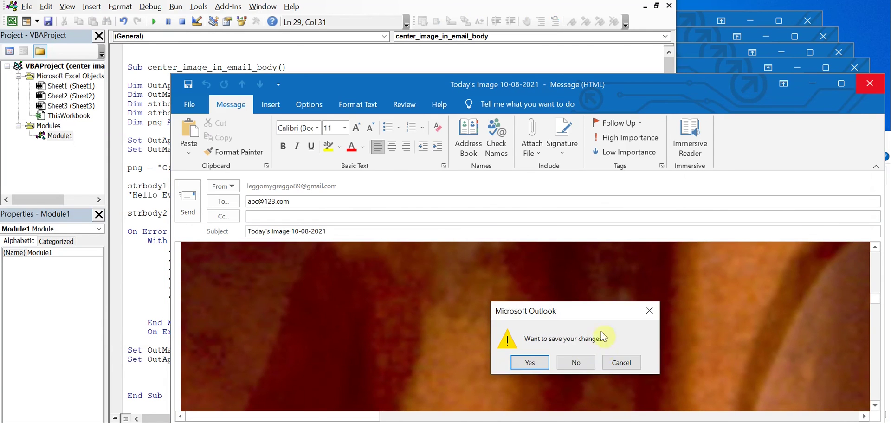
{"action": "left_click", "coordinate": [576, 362]}
{"action": "left_click", "coordinate": [318, 304]}
{"action": "key", "text": "BackSpace"}
{"action": "key", "text": "BackSpace"}
{"action": "key", "text": "BackSpace"}
Set the image height and width both to 75%
{"action": "type", "text": "75"}
{"action": "left_click", "coordinate": [242, 305]}
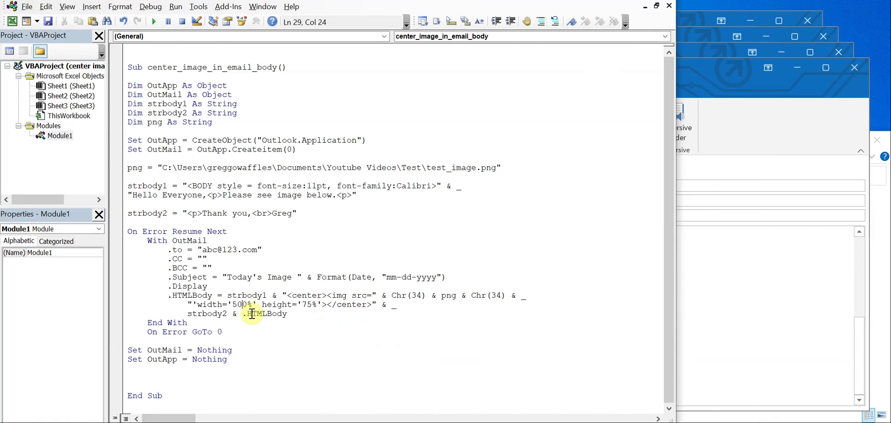
{"action": "key", "text": "BackSpace"}
{"action": "key", "text": "BackSpace"}
{"action": "key", "text": "Delete"}
{"action": "type", "text": "75"}
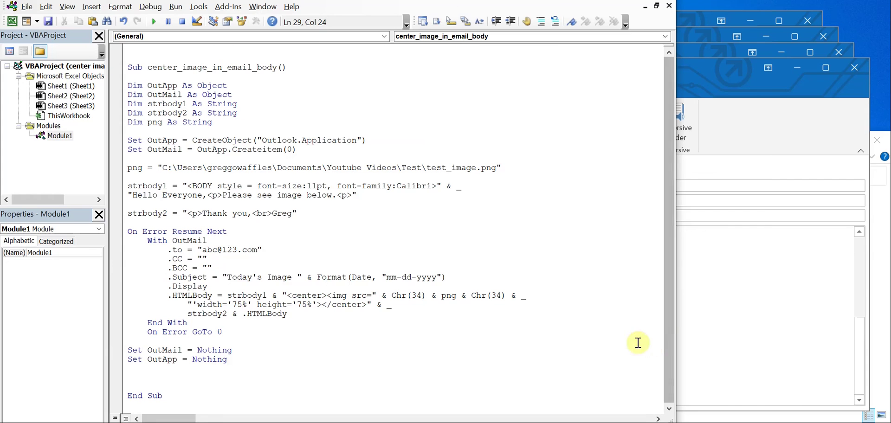
{"action": "left_click", "coordinate": [459, 304]}
Rerun the macro and scroll the Outlook draft to check the large centred image and signature
{"action": "left_click", "coordinate": [153, 21]}
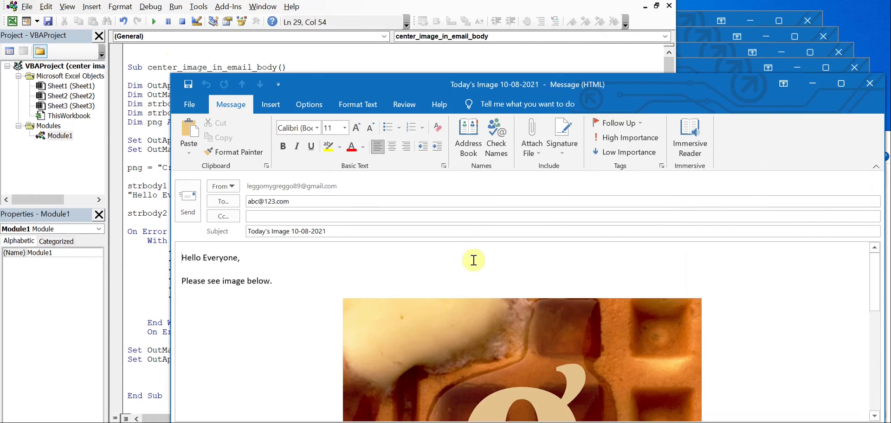
{"action": "scroll", "coordinate": [467, 286], "scroll_direction": "down", "scroll_amount": 3}
{"action": "scroll", "coordinate": [468, 285], "scroll_direction": "down", "scroll_amount": 3}
{"action": "scroll", "coordinate": [460, 303], "scroll_direction": "up", "scroll_amount": 3}
{"action": "scroll", "coordinate": [460, 303], "scroll_direction": "up", "scroll_amount": 2}
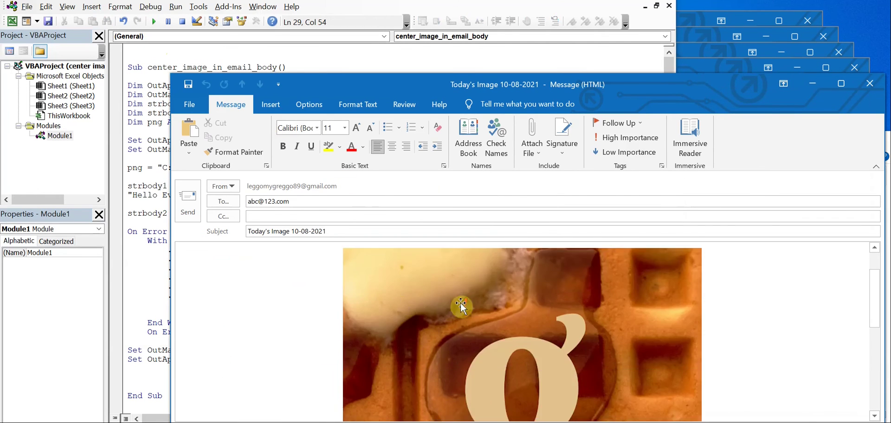
{"action": "scroll", "coordinate": [418, 302], "scroll_direction": "up", "scroll_amount": 1}
{"action": "scroll", "coordinate": [351, 299], "scroll_direction": "down", "scroll_amount": 5}
{"action": "scroll", "coordinate": [352, 297], "scroll_direction": "down", "scroll_amount": 2}
{"action": "scroll", "coordinate": [343, 297], "scroll_direction": "up", "scroll_amount": 2}
{"action": "scroll", "coordinate": [332, 297], "scroll_direction": "up", "scroll_amount": 5}
{"action": "scroll", "coordinate": [321, 299], "scroll_direction": "down", "scroll_amount": 1}
{"action": "scroll", "coordinate": [318, 300], "scroll_direction": "down", "scroll_amount": 1}
{"action": "scroll", "coordinate": [316, 301], "scroll_direction": "down", "scroll_amount": 2}
{"action": "scroll", "coordinate": [316, 299], "scroll_direction": "up", "scroll_amount": 3}
{"action": "left_click", "coordinate": [159, 281]}
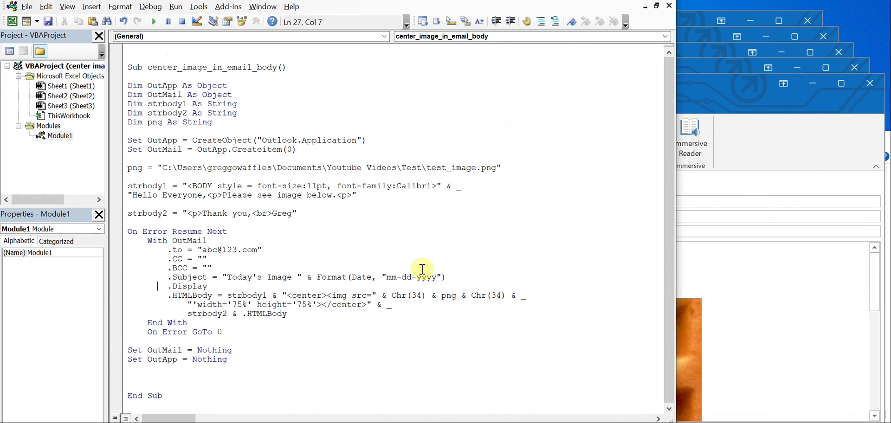
{"action": "left_click", "coordinate": [713, 276]}
{"action": "scroll", "coordinate": [447, 296], "scroll_direction": "down", "scroll_amount": 2}
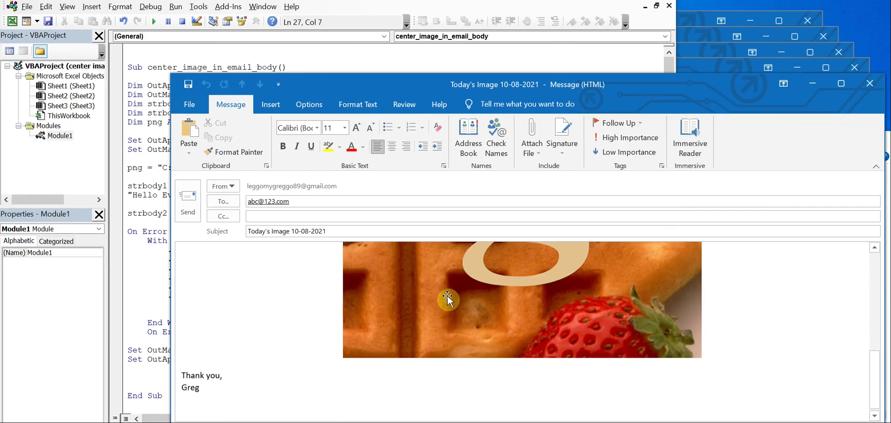